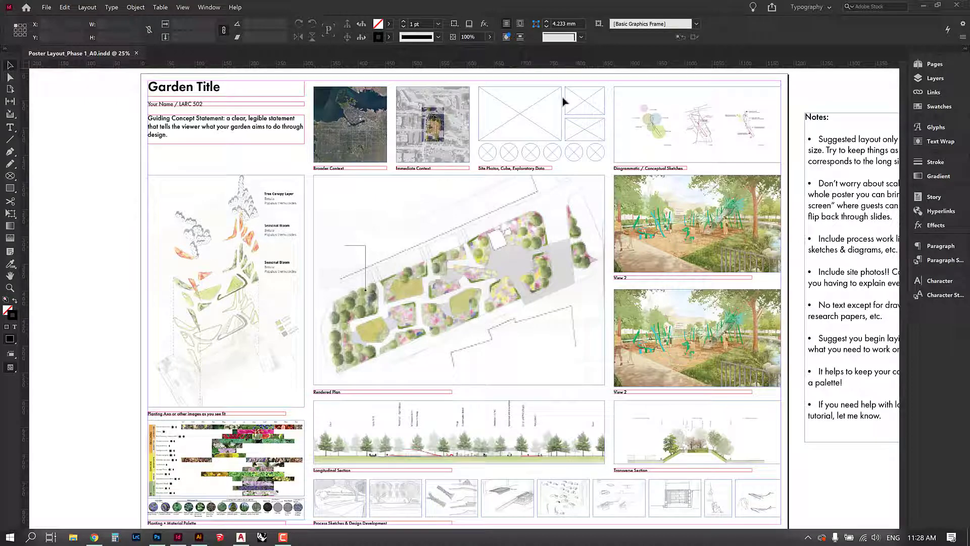
# - Select the large empty image frame above the "Site Photos, Cube, Exploratory Data" caption
pyautogui.hotkey('ctrl', '=')
pyautogui.hotkey('ctrl', '=')
pyautogui.hotkey('ctrl', '=')
pyautogui.hotkey('ctrl', '=')
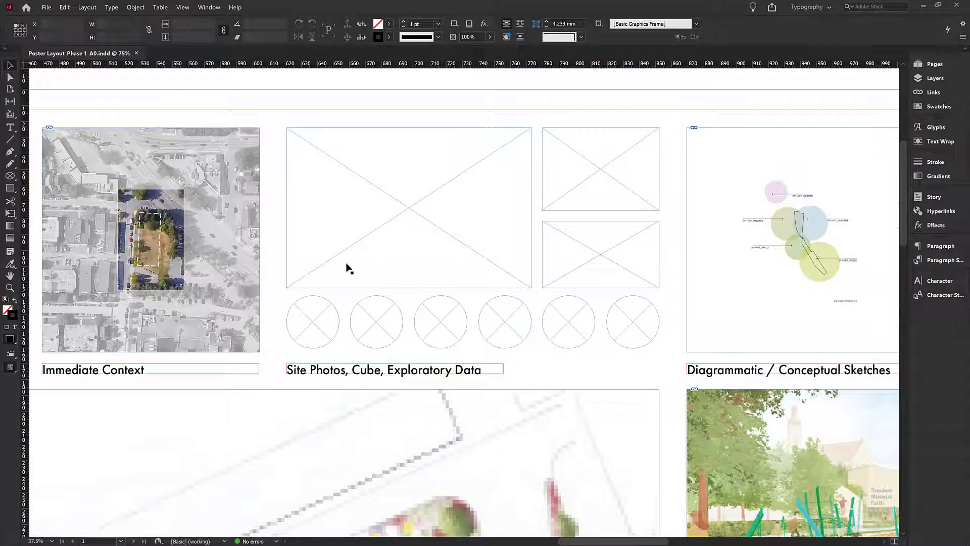
pyautogui.click(473, 247)
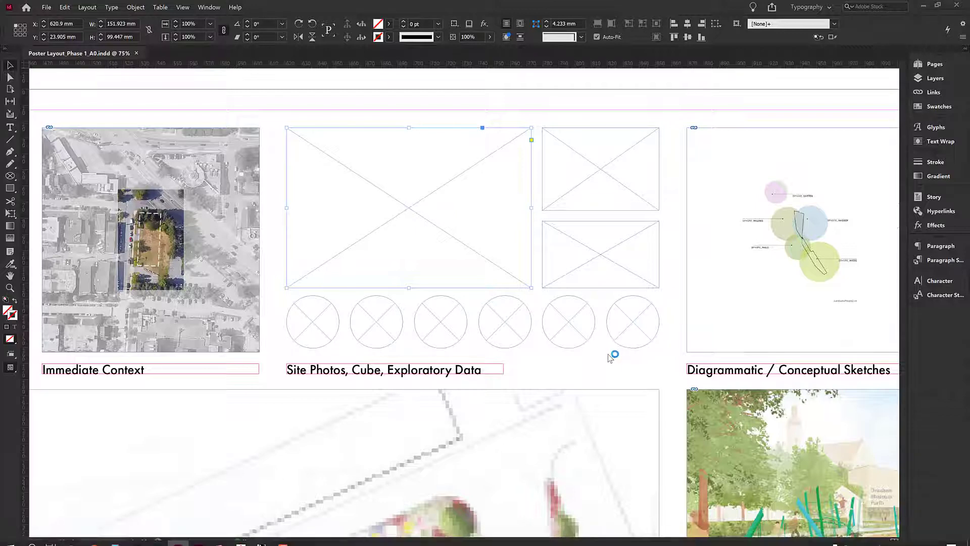
# - In File Explorer, open the Concrete folder under Resources (R:), CAD + Graphics, Photoshop, Materials
pyautogui.press('super+e')
pyautogui.moveTo(449, 49); pyautogui.dragTo(572, 23)
pyautogui.scroll(-3, 486, 384)
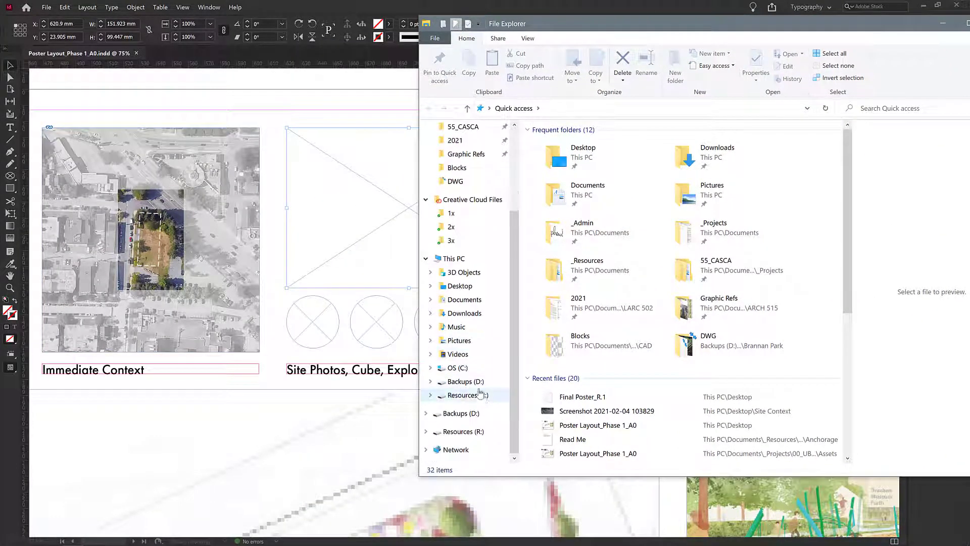
pyautogui.click(484, 397)
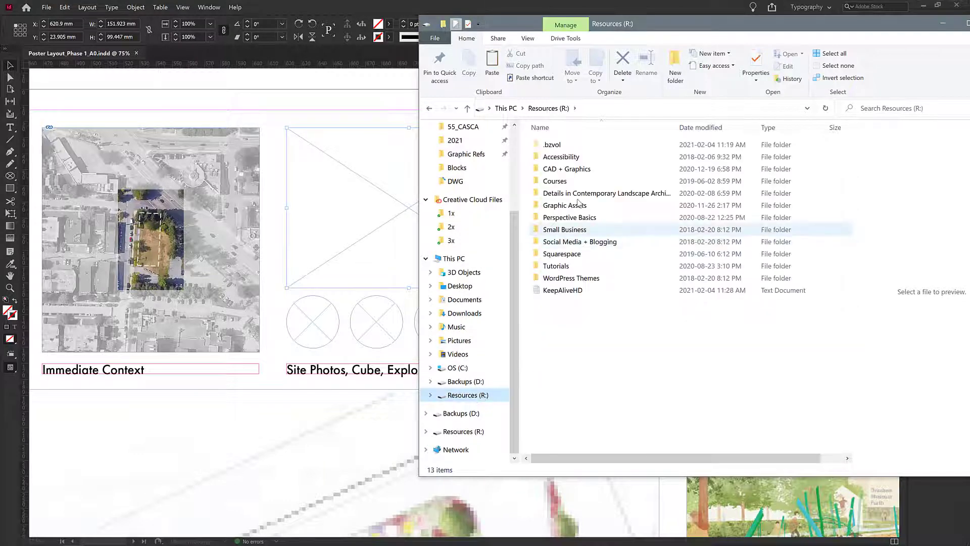
pyautogui.doubleClick(566, 168)
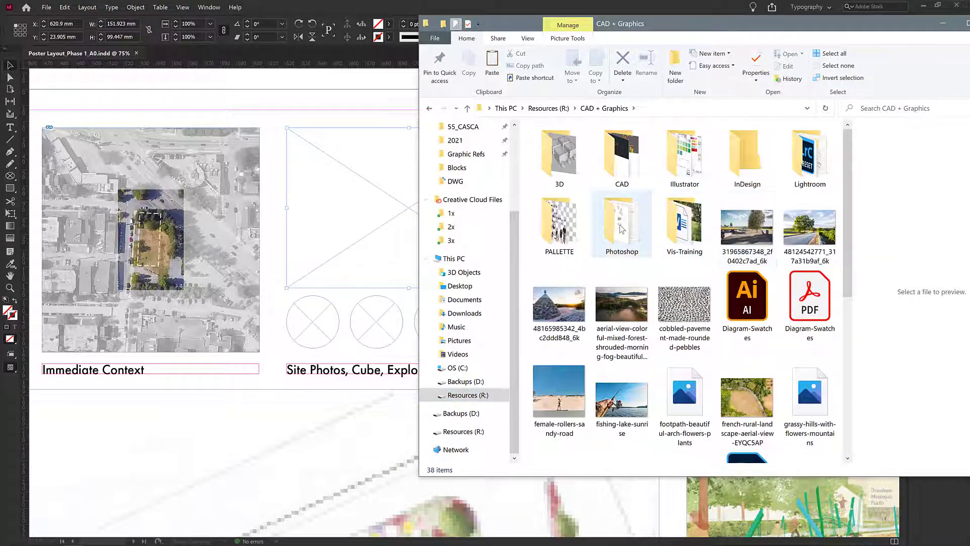
pyautogui.doubleClick(622, 224)
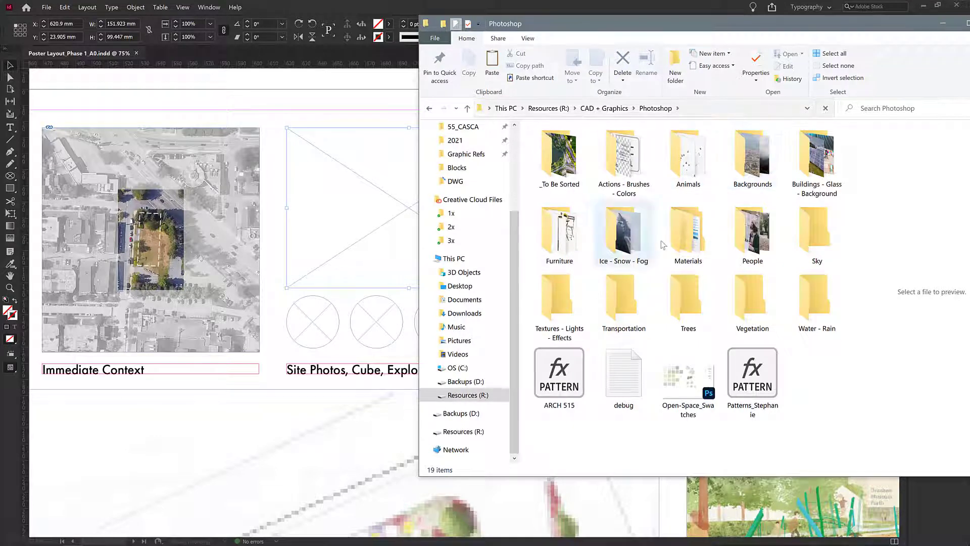
pyautogui.doubleClick(689, 233)
pyautogui.doubleClick(556, 170)
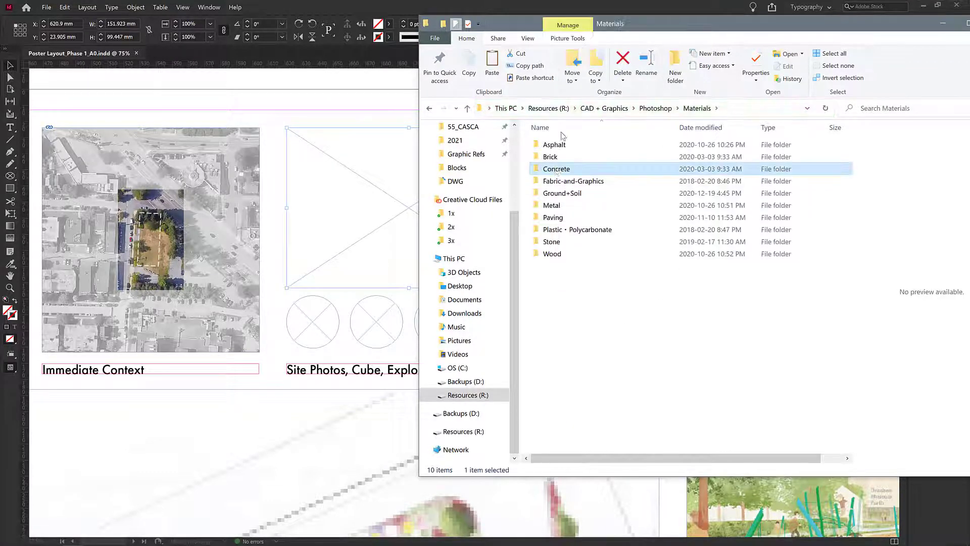
pyautogui.moveTo(657, 24); pyautogui.dragTo(740, 32)
pyautogui.moveTo(768, 178); pyautogui.dragTo(419, 192)
pyautogui.click(424, 104)
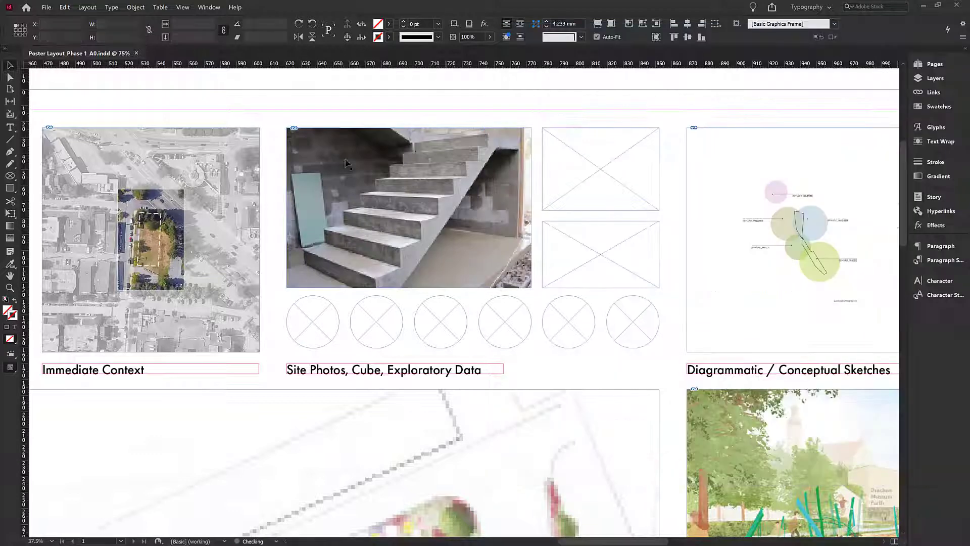
pyautogui.click(475, 151)
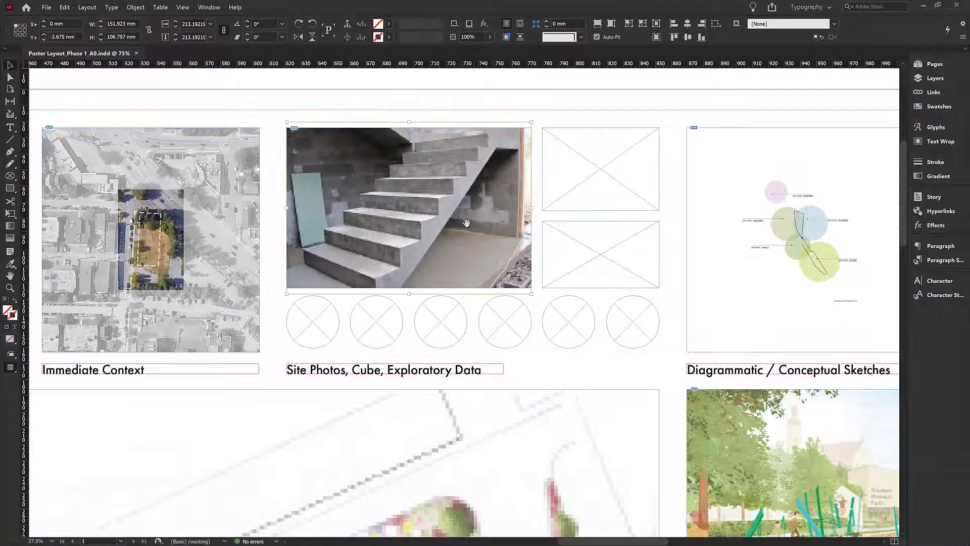
pyautogui.click(498, 84)
pyautogui.click(457, 178)
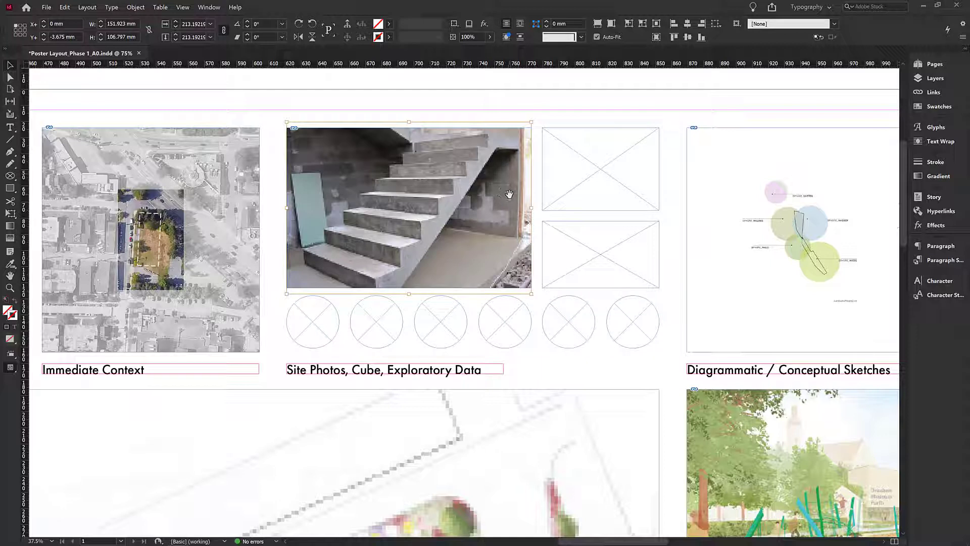
pyautogui.click(513, 85)
# - Try moving the stairs photo together with its frame toward the Immediate Context map, and undo the move
pyautogui.click(504, 144)
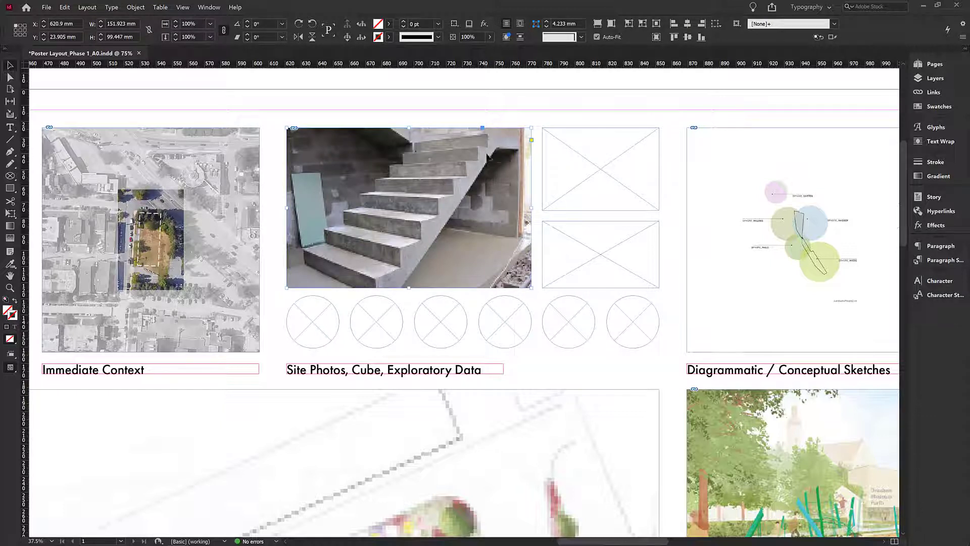
pyautogui.moveTo(487, 159); pyautogui.dragTo(460, 150)
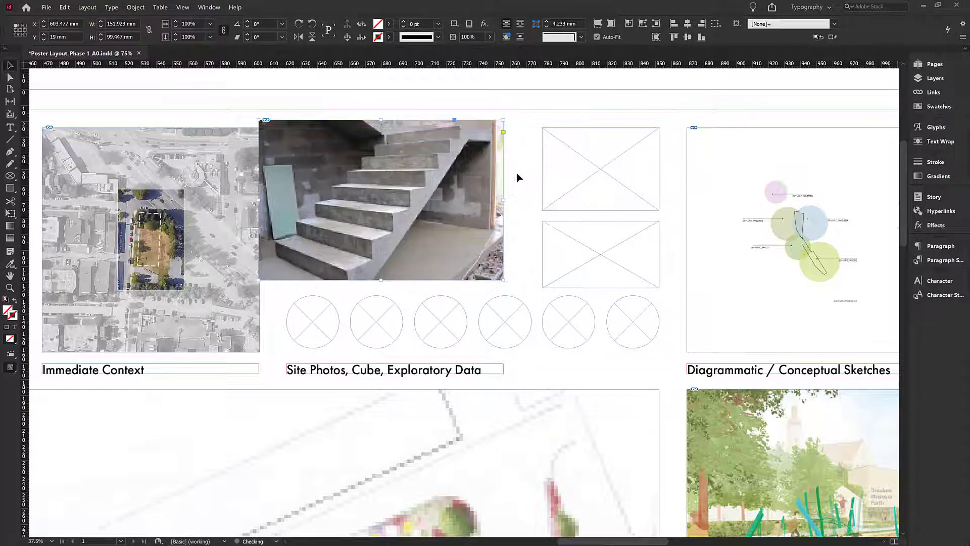
pyautogui.hotkey('ctrl', 'z')
pyautogui.hotkey('ctrl', 'z')
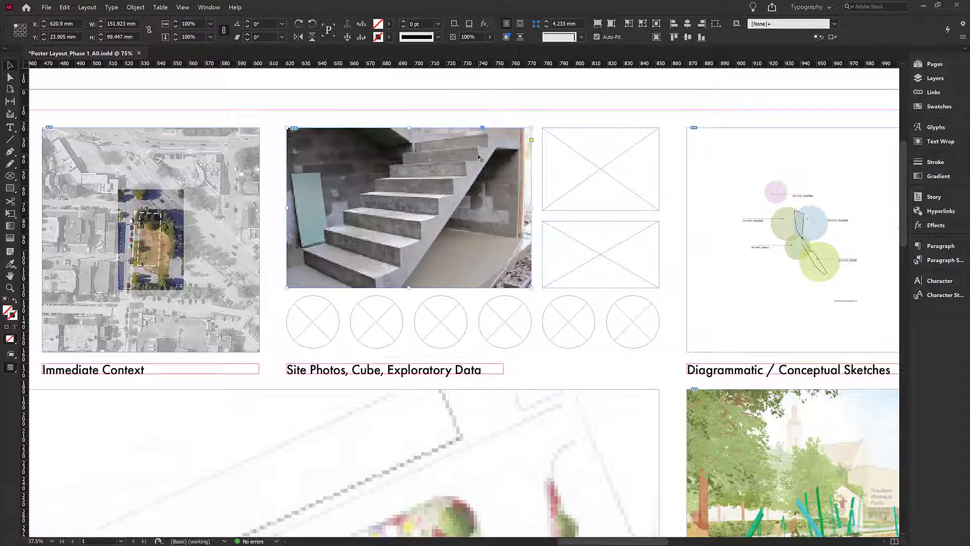
# - Reposition the stairs photo vertically inside its frame to adjust the crop, leaving the frame in place
pyautogui.doubleClick(479, 157)
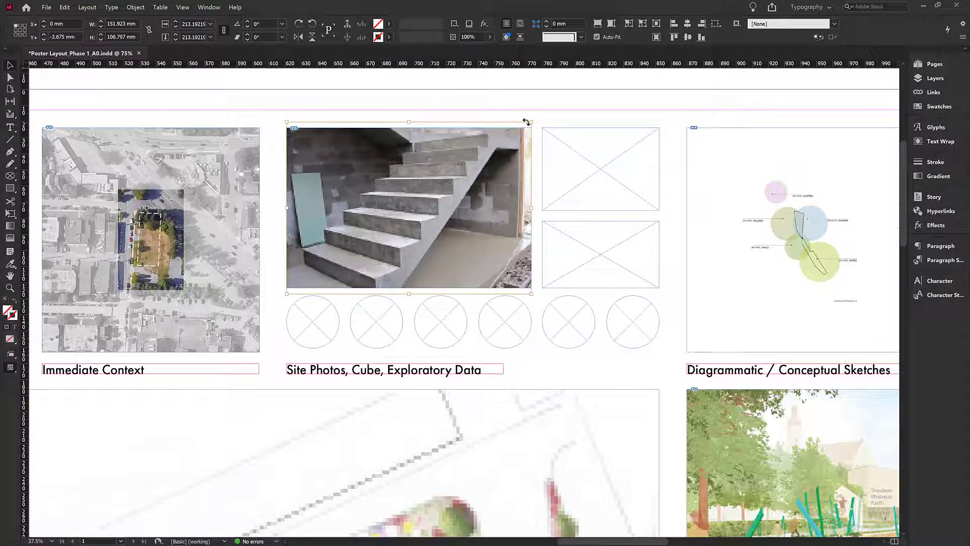
pyautogui.moveTo(472, 147); pyautogui.dragTo(473, 153)
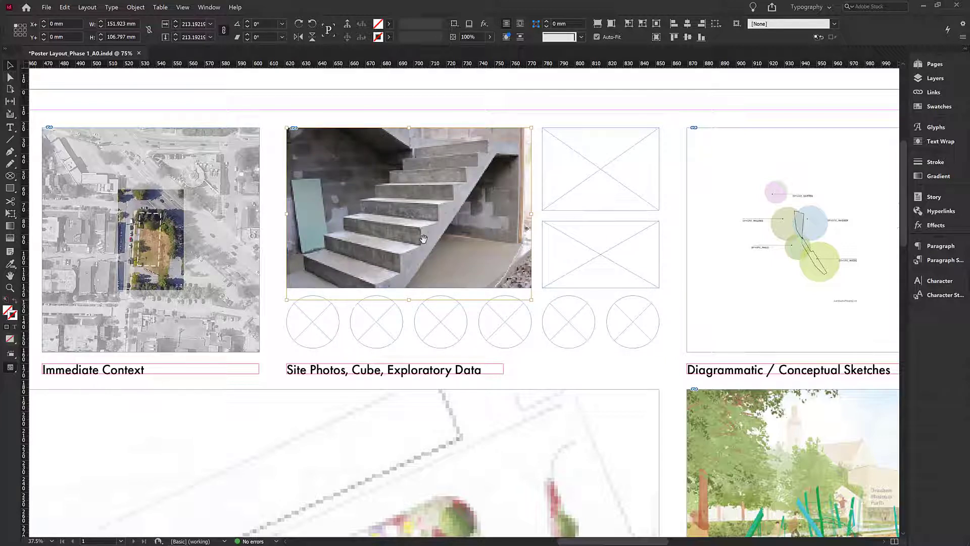
pyautogui.moveTo(427, 241); pyautogui.dragTo(471, 223)
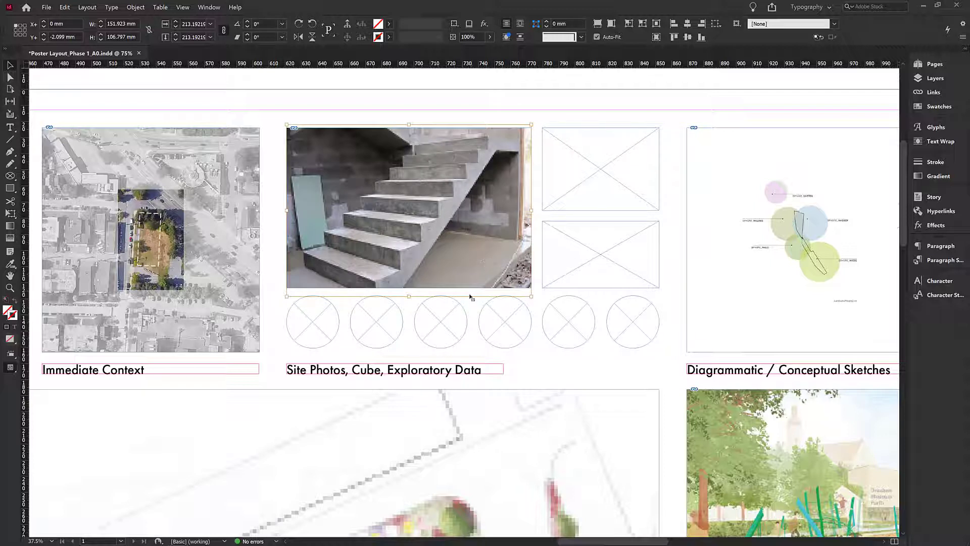
pyautogui.moveTo(480, 273); pyautogui.dragTo(477, 246)
pyautogui.click(519, 92)
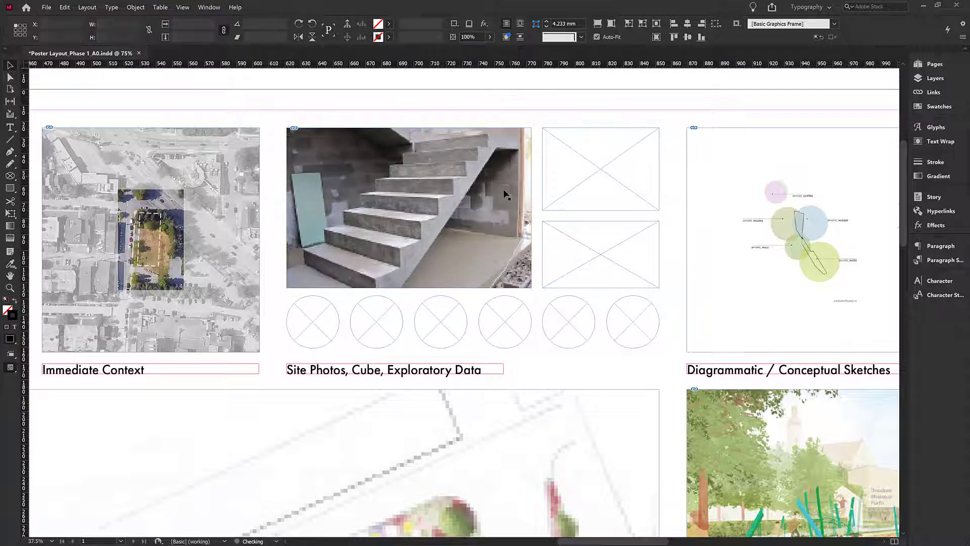
# - Place a plain grey concrete texture from the Concrete folder into the first circular frame below the stairs photo
pyautogui.click(595, 147)
pyautogui.click(309, 330)
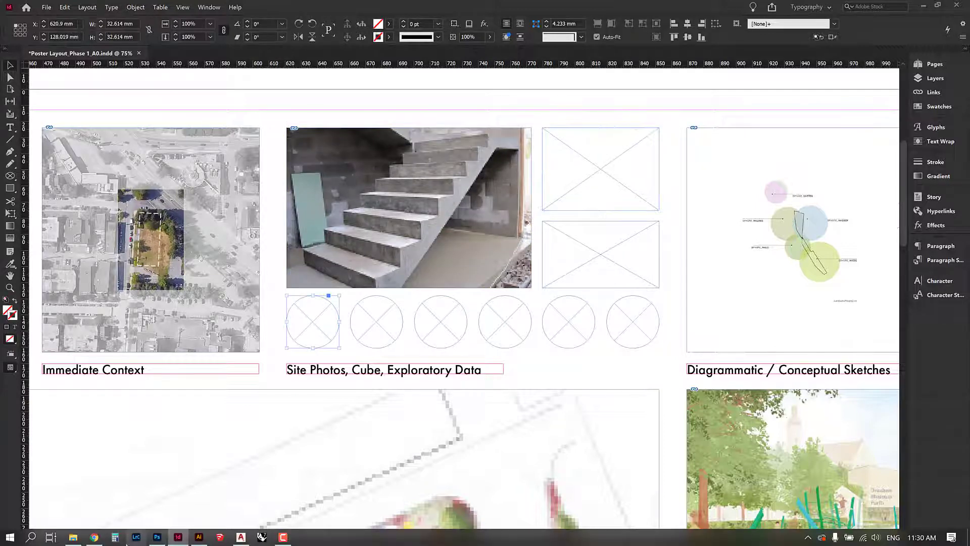
pyautogui.click(74, 538)
pyautogui.moveTo(450, 234); pyautogui.dragTo(311, 309)
# - Place concrete_difuse into the second circular frame and Concrete_Textures_1 into the third
pyautogui.click(377, 316)
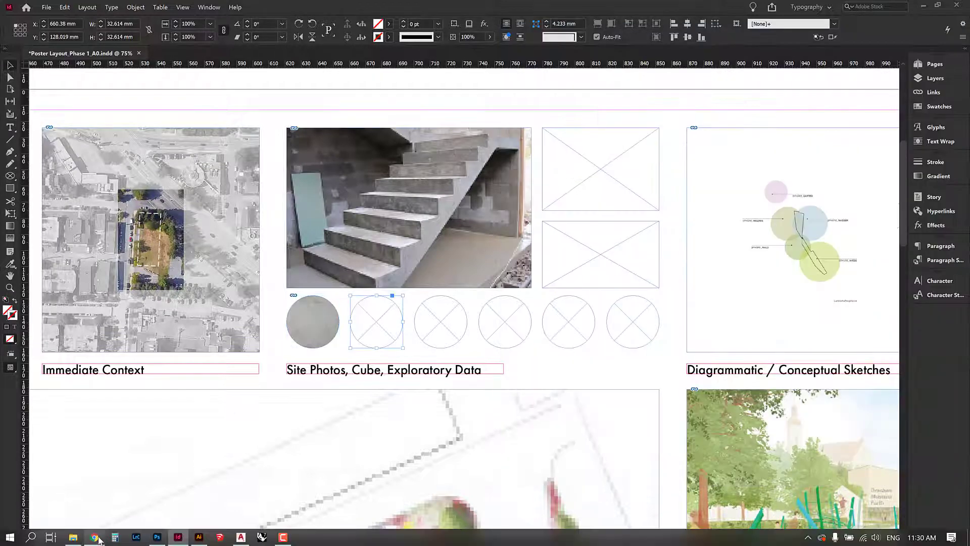
pyautogui.click(73, 539)
pyautogui.moveTo(768, 262); pyautogui.dragTo(379, 324)
pyautogui.click(445, 326)
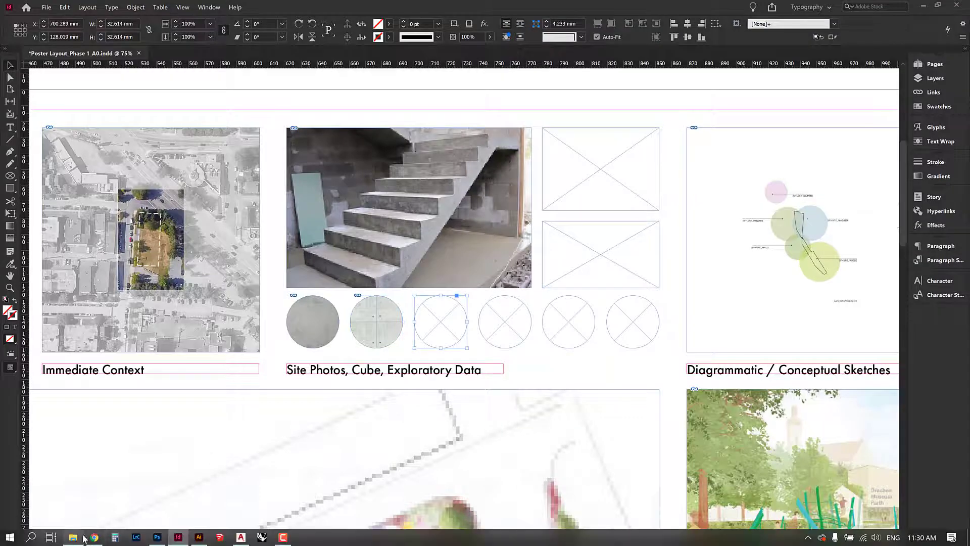
pyautogui.click(73, 538)
pyautogui.moveTo(831, 263); pyautogui.dragTo(440, 322)
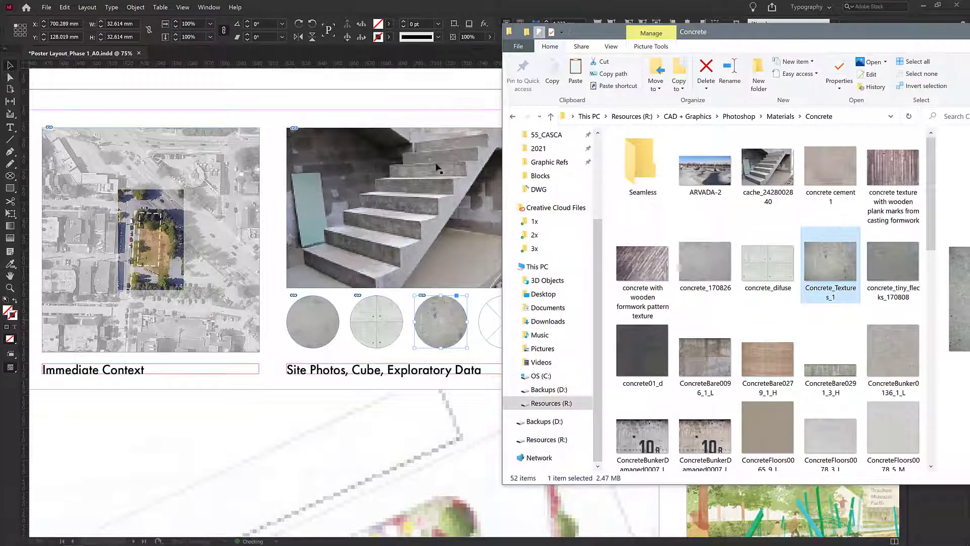
pyautogui.click(439, 91)
pyautogui.click(448, 317)
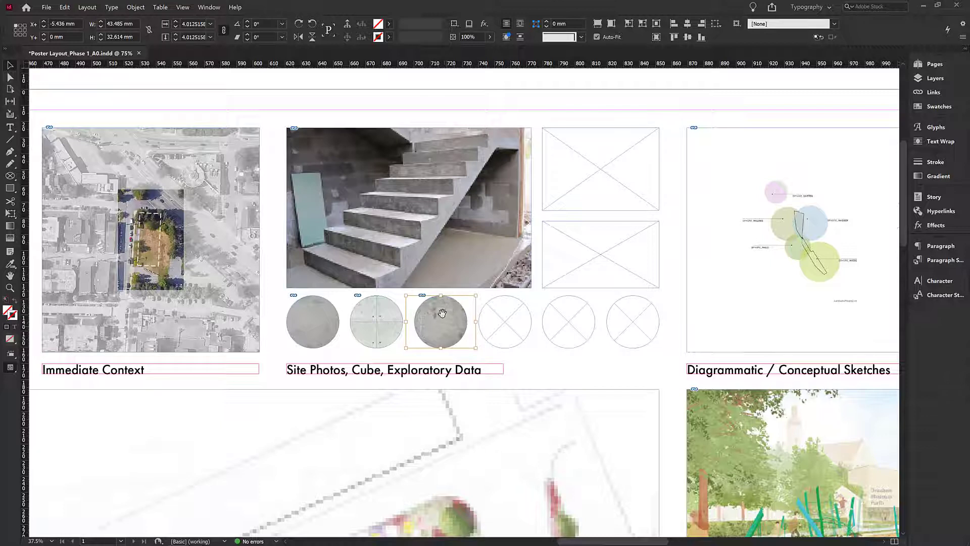
pyautogui.click(390, 319)
pyautogui.click(317, 315)
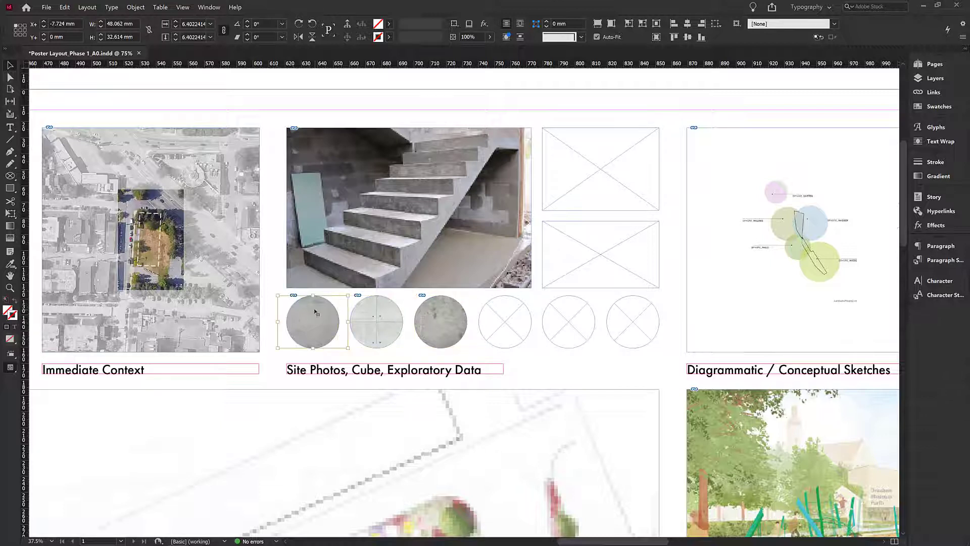
pyautogui.click(448, 107)
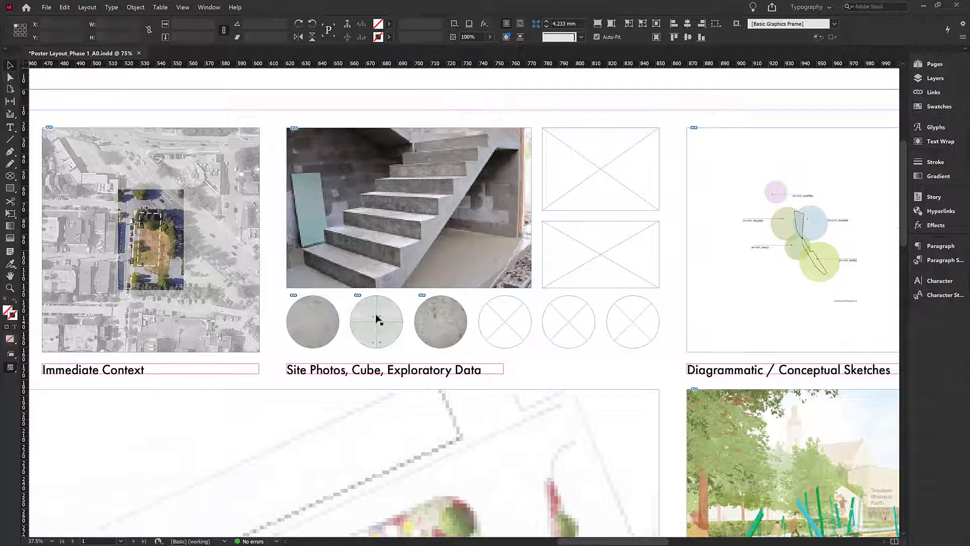
pyautogui.click(516, 324)
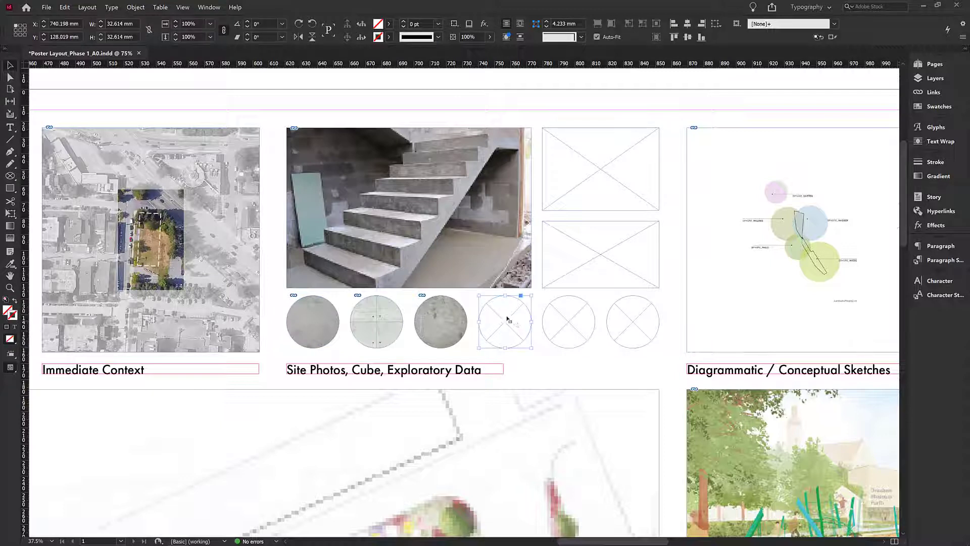
# - Draw a rectangular frame about 86 by 64 mm near the Diagrammatic / Conceptual Sketches image, and delete it
pyautogui.click(16, 180)
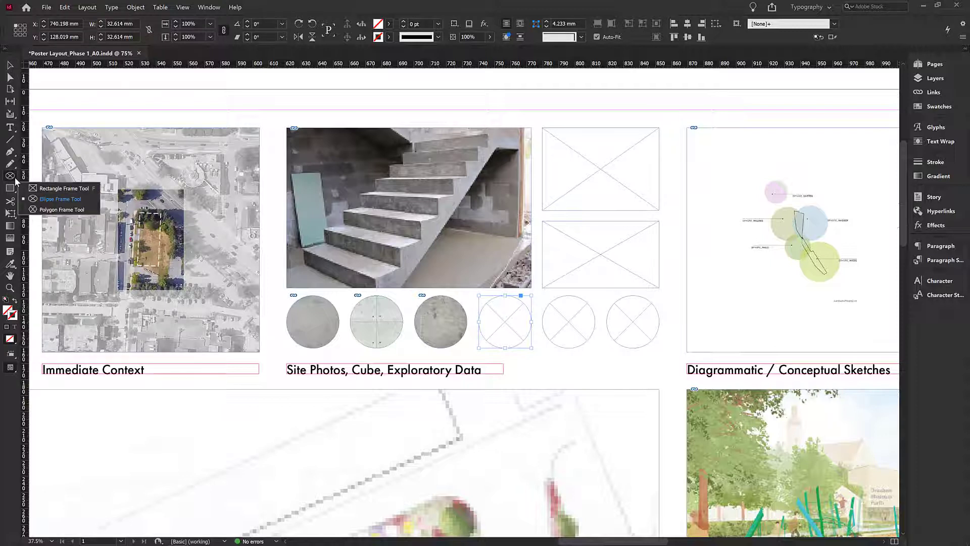
pyautogui.click(61, 191)
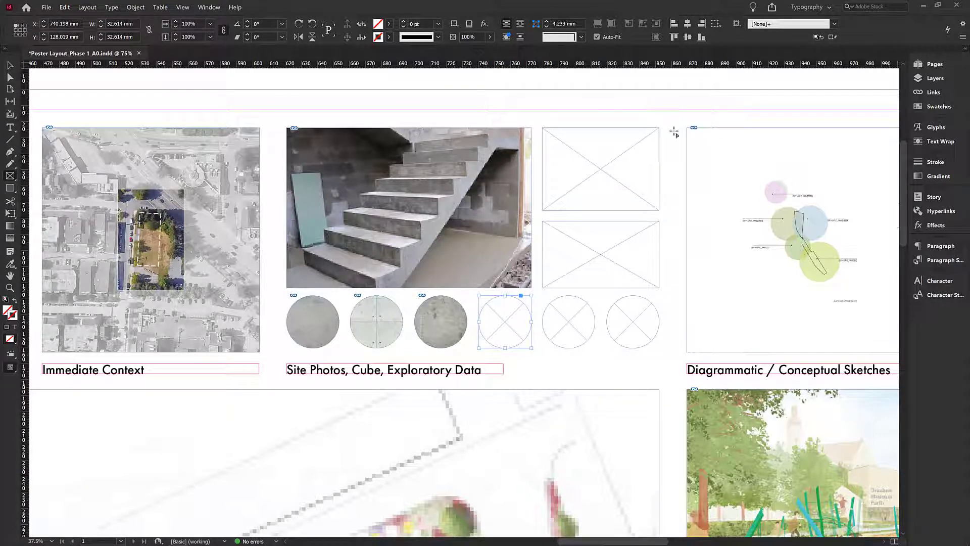
pyautogui.moveTo(613, 92); pyautogui.dragTo(751, 194)
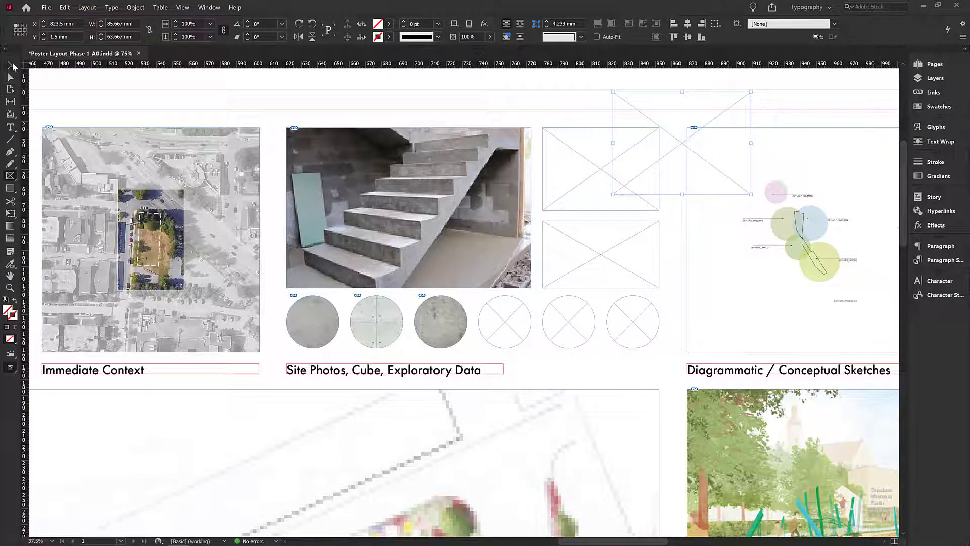
pyautogui.click(12, 66)
pyautogui.press('Delete')
# - Nudge the upper View 2 image frame into alignment with its column at X 869.3 mm, Y 186.185 mm
pyautogui.hotkey('ctrl', '-')
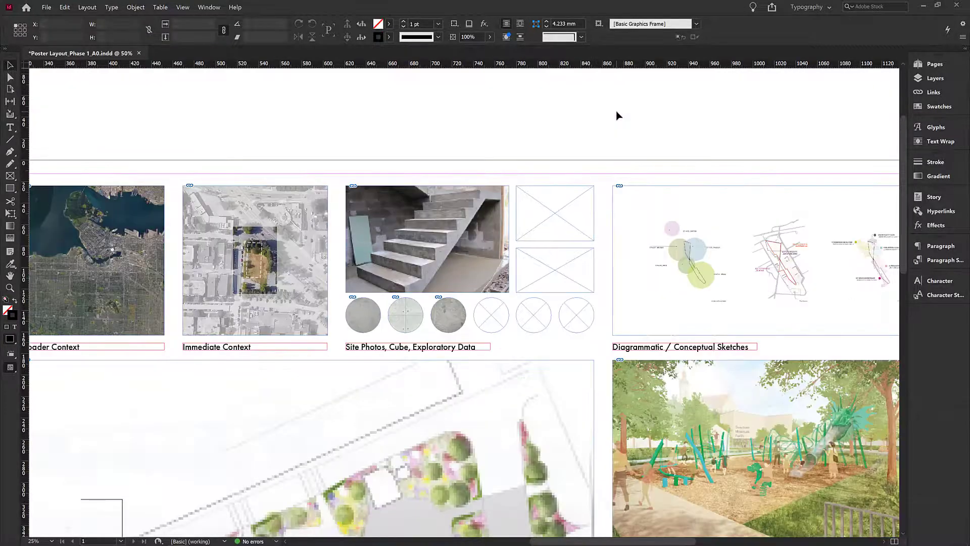
pyautogui.moveTo(616, 110); pyautogui.dragTo(747, 81)
pyautogui.moveTo(728, 372); pyautogui.dragTo(330, 252)
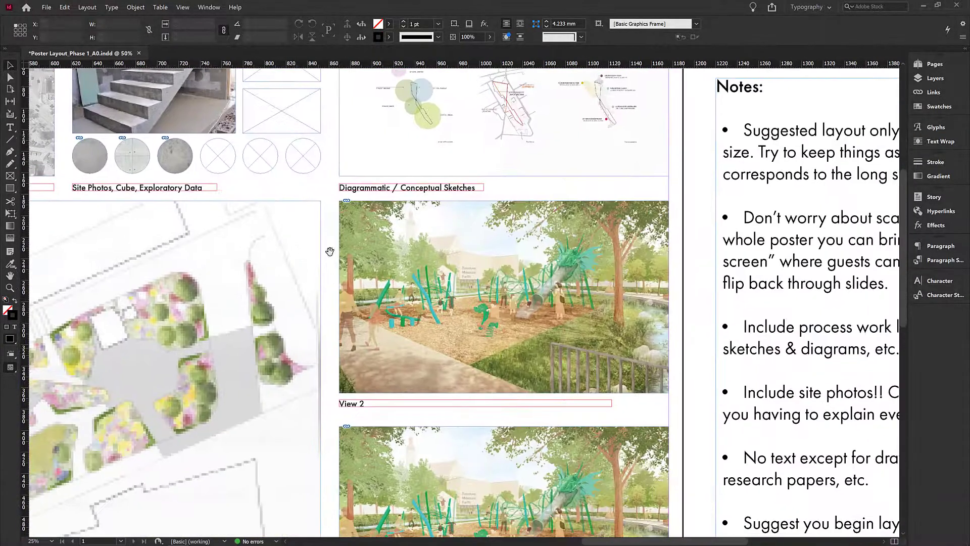
pyautogui.click(410, 238)
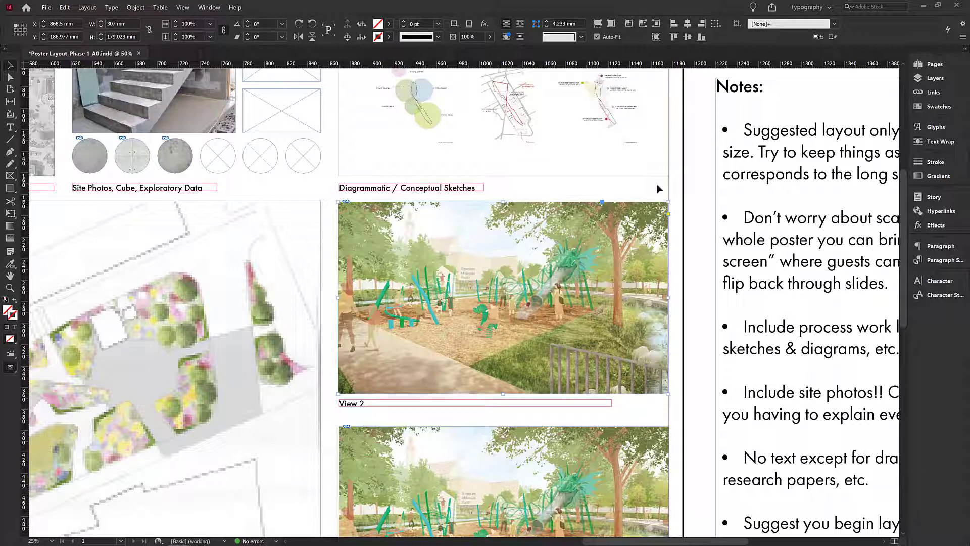
pyautogui.moveTo(650, 202); pyautogui.dragTo(652, 201)
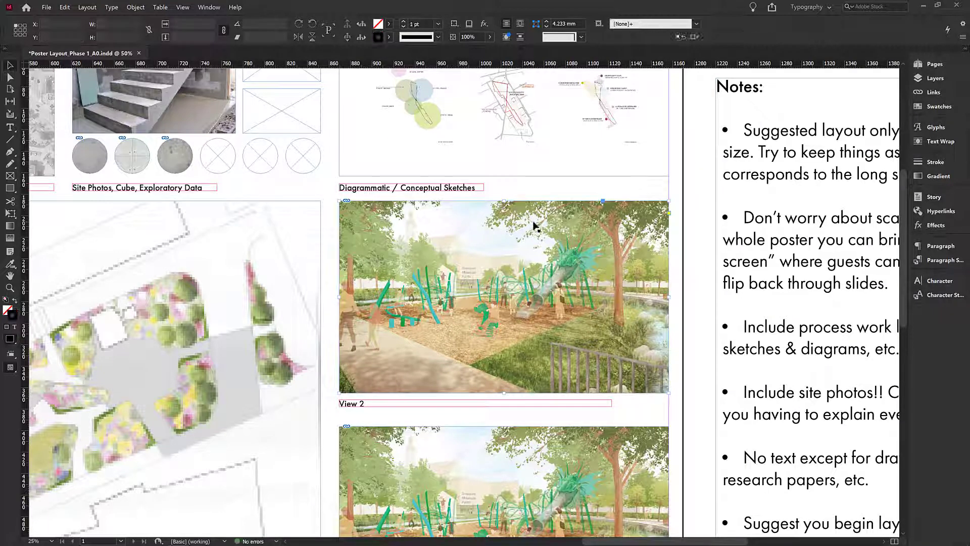
# - Replace the playground rendering in the upper View 2 frame with Maloof_Skatepark_2 from the Concrete folder
pyautogui.click(73, 537)
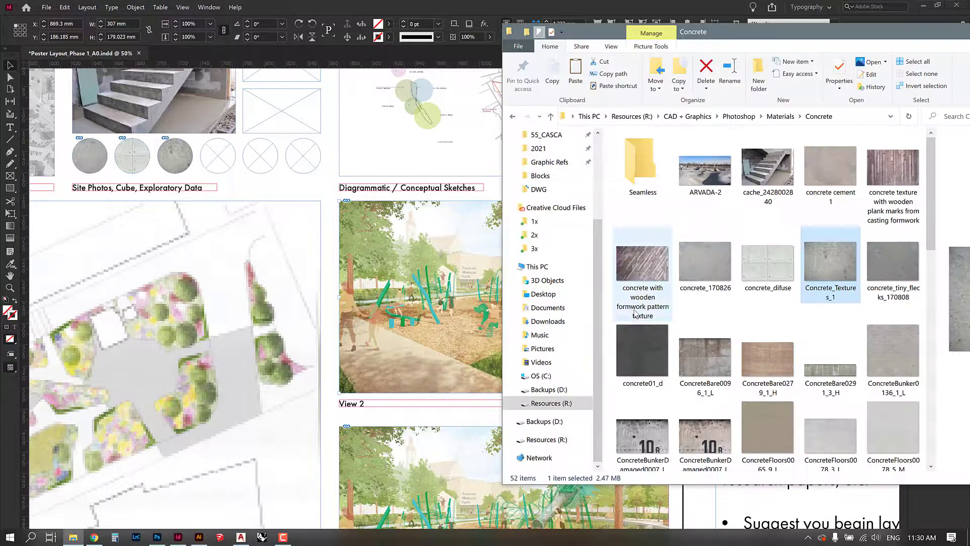
pyautogui.scroll(-5, 819, 282)
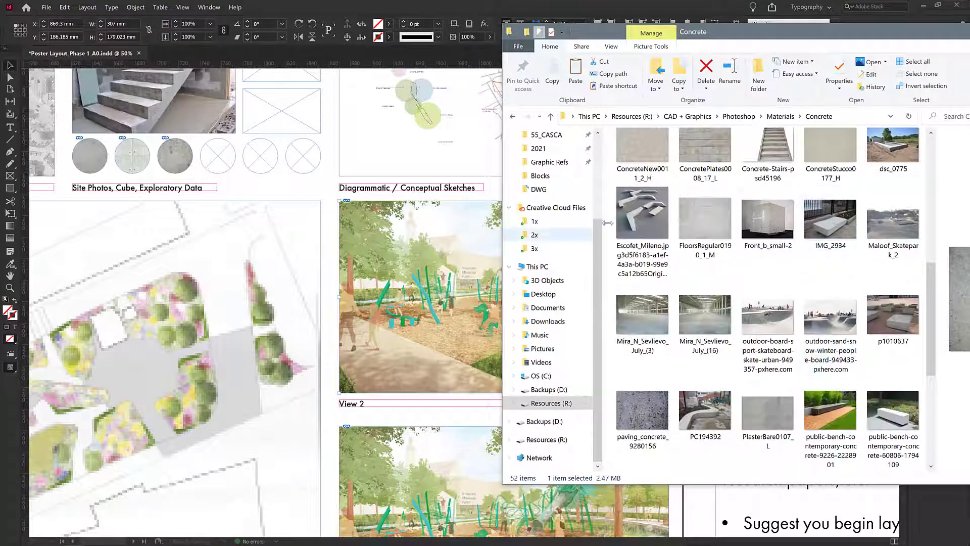
pyautogui.moveTo(892, 230); pyautogui.dragTo(356, 203)
pyautogui.click(515, 205)
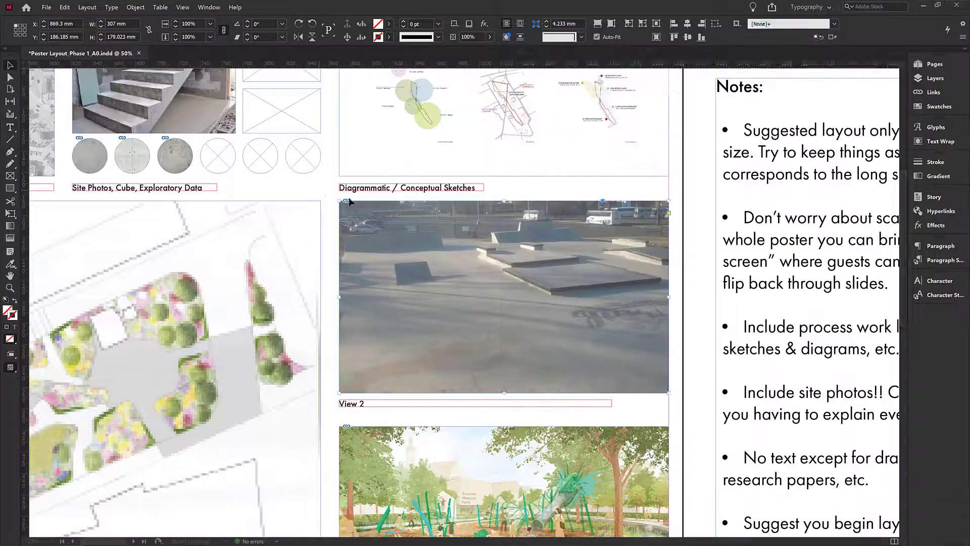
# - Scale the skatepark picture inside the upper View 2 frame to 317.571 by 179.023 mm and position it at X -5.285 mm, Y 0 mm
pyautogui.doubleClick(518, 217)
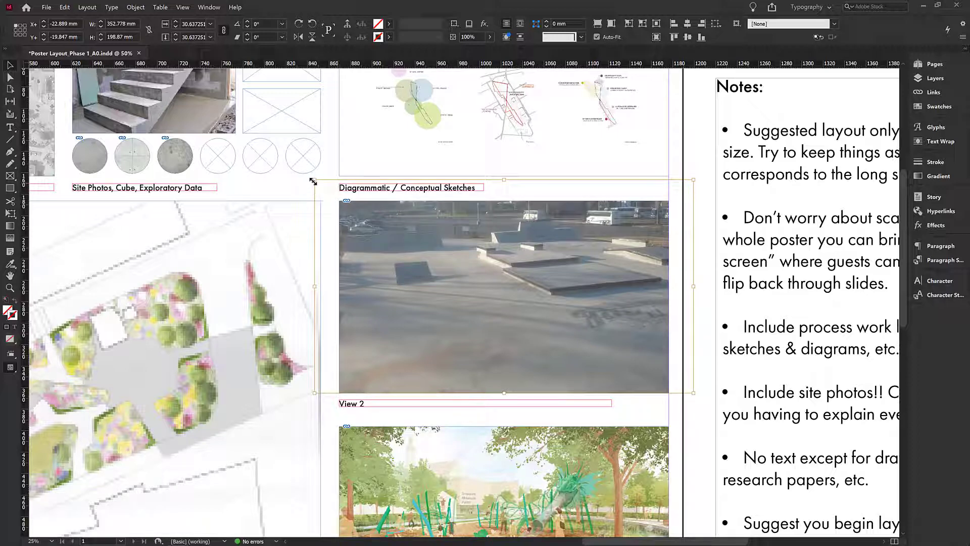
pyautogui.moveTo(314, 180); pyautogui.dragTo(338, 206)
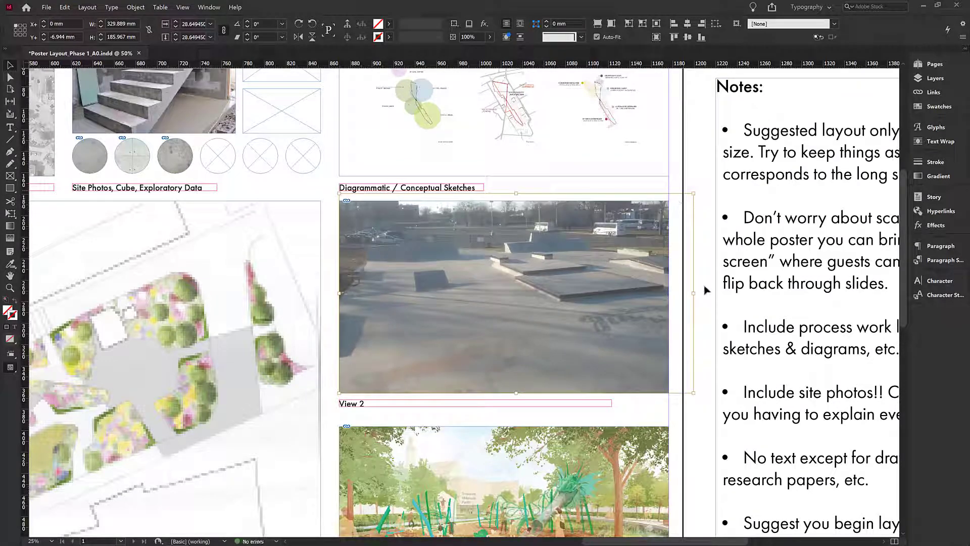
pyautogui.moveTo(693, 194); pyautogui.dragTo(663, 199)
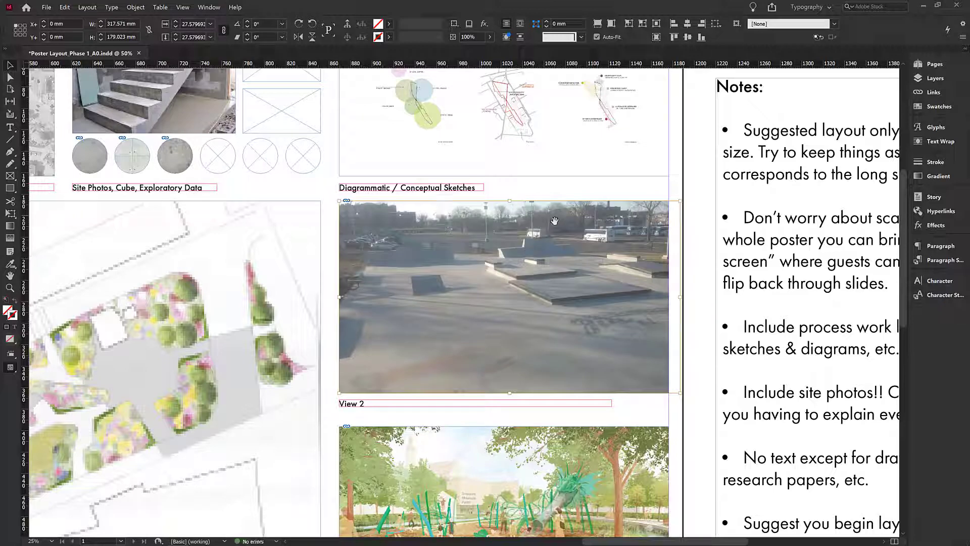
pyautogui.moveTo(576, 221); pyautogui.dragTo(570, 223)
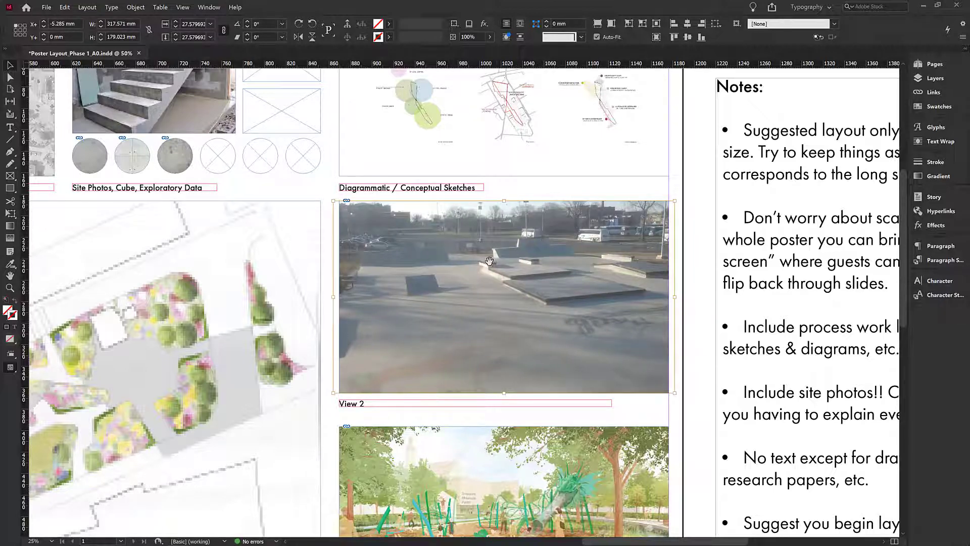
pyautogui.click(621, 401)
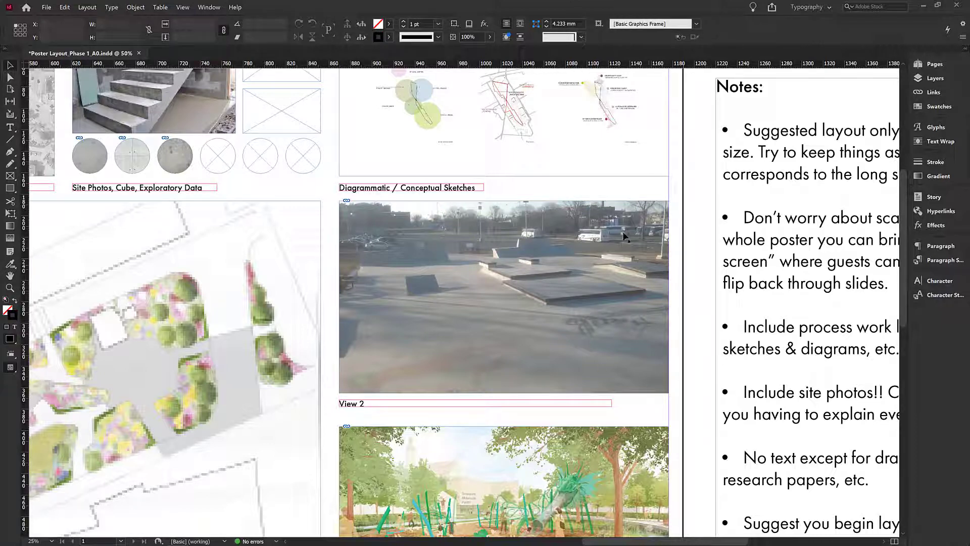
pyautogui.click(433, 237)
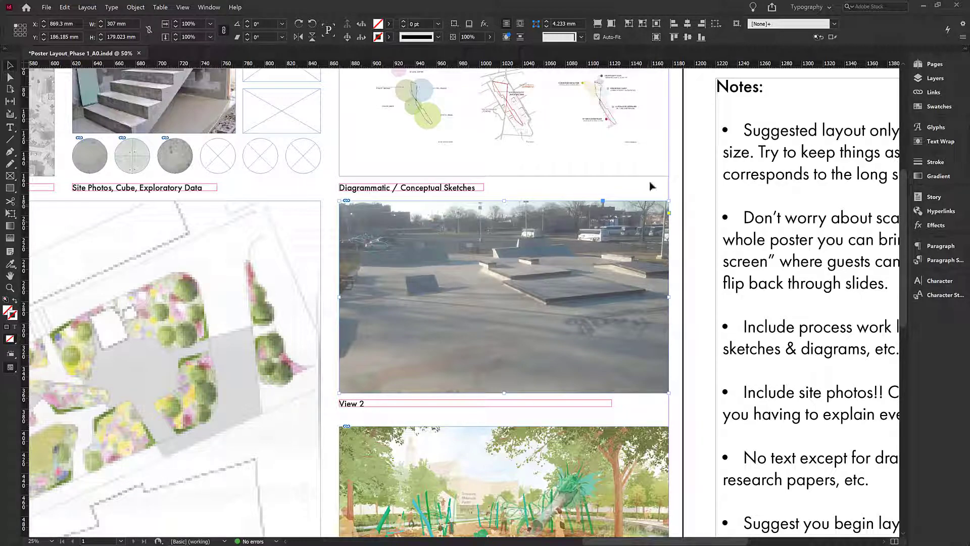
# - Try moving the skatepark picture around inside its frame independently of the frame, and undo the moves
pyautogui.moveTo(586, 270); pyautogui.dragTo(523, 260)
pyautogui.moveTo(602, 318); pyautogui.dragTo(584, 286)
pyautogui.moveTo(491, 279); pyautogui.dragTo(521, 273)
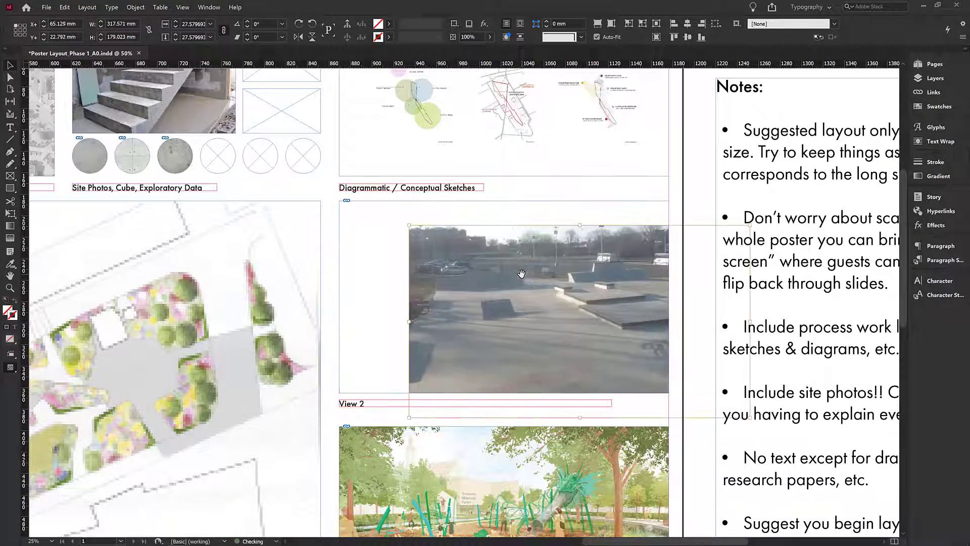
pyautogui.hotkey('ctrl', 'shift', 'e')
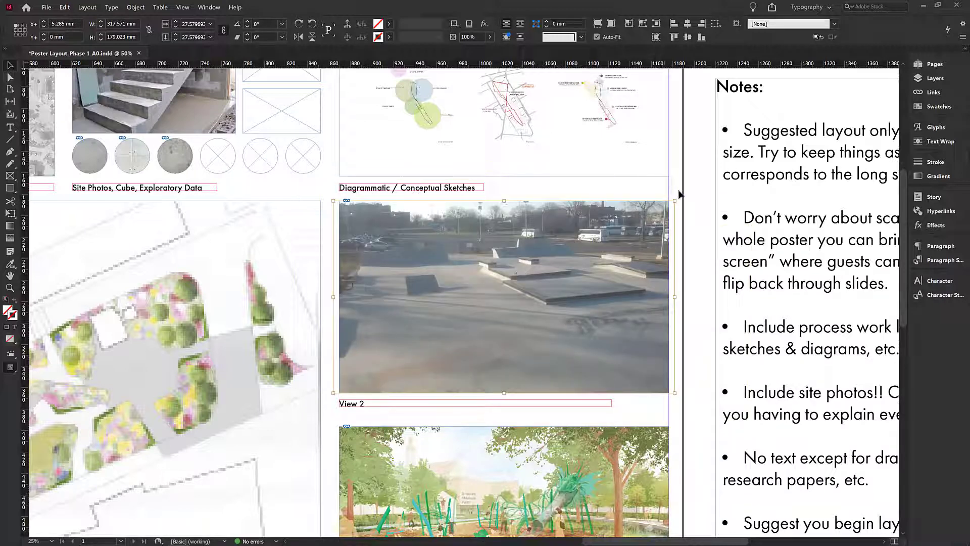
pyautogui.click(678, 191)
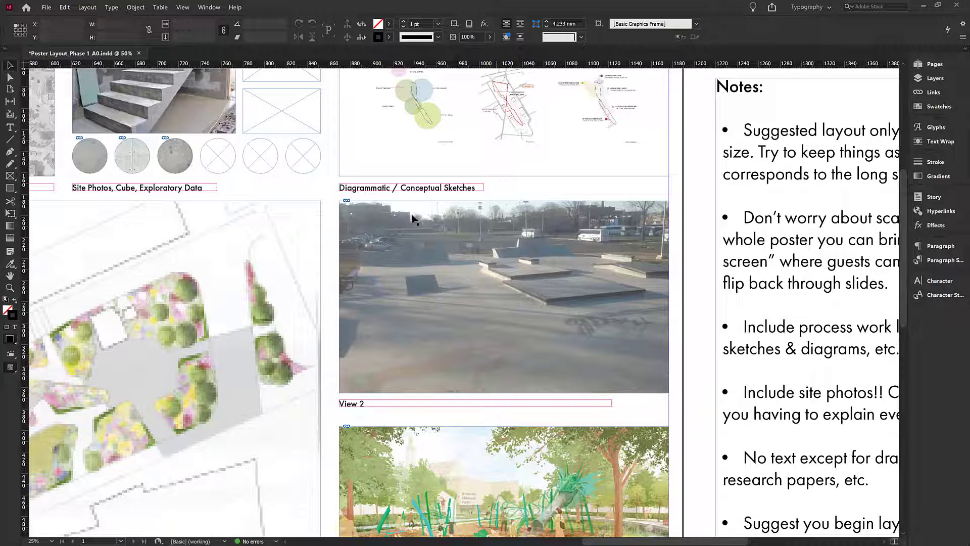
# - Try cropping the Diagrammatic / Conceptual Sketches frame from its upper edge to a height of 69.636 mm, and undo the crop
pyautogui.hotkey('ctrl', '-')
pyautogui.hotkey('ctrl', '-')
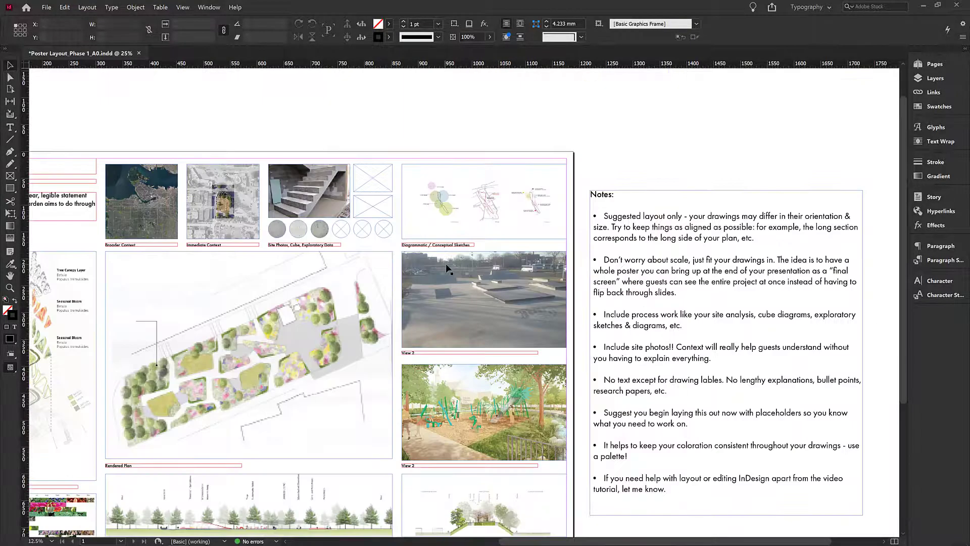
pyautogui.click(466, 301)
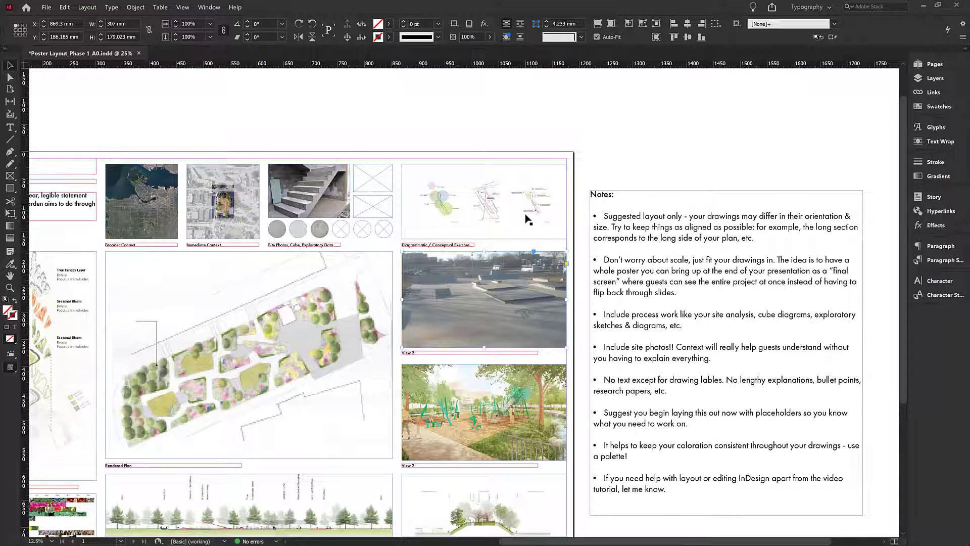
pyautogui.click(527, 219)
pyautogui.moveTo(484, 165); pyautogui.dragTo(484, 203)
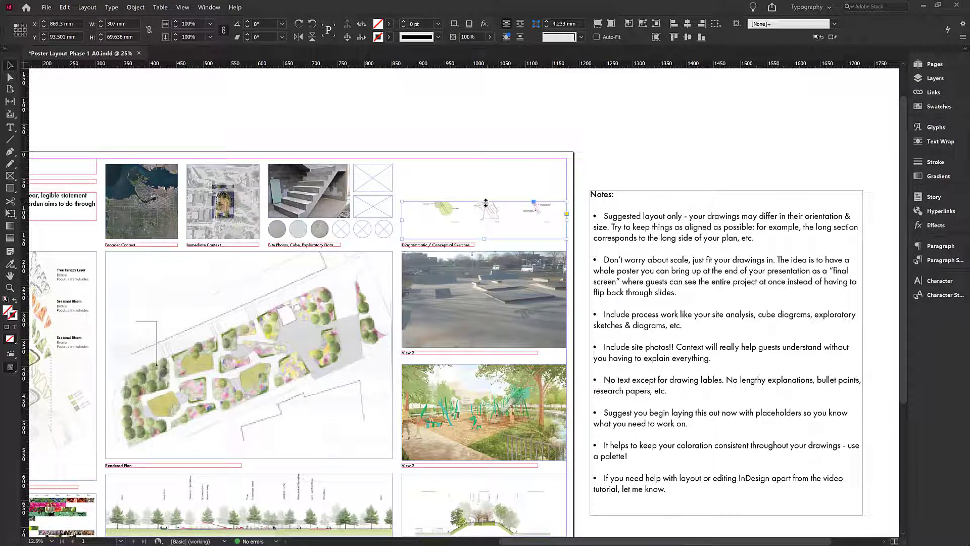
pyautogui.hotkey('ctrl', 'z')
# - Extend the Transverse Section image frame down to its caption, making the frame 124.77 mm high
pyautogui.scroll(-5, 437, 375)
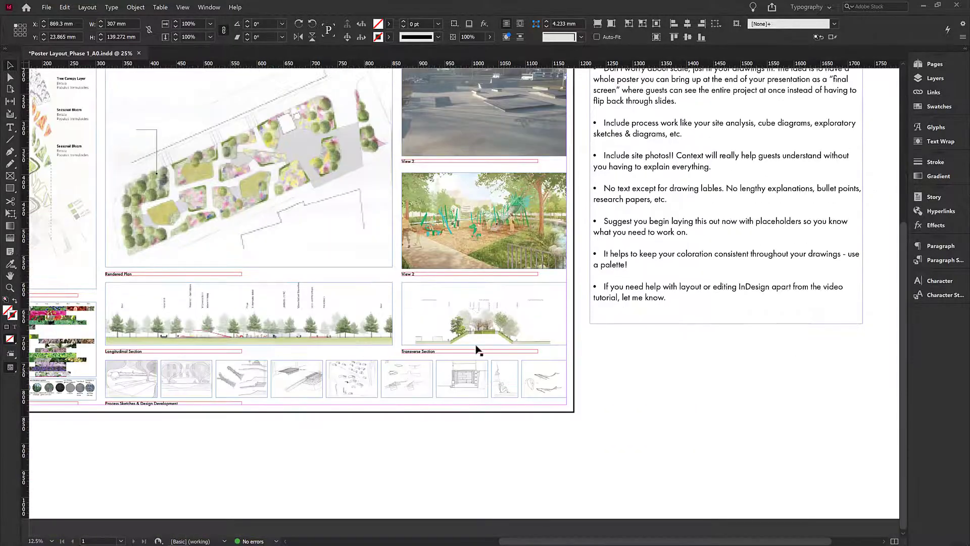
pyautogui.click(424, 331)
pyautogui.moveTo(484, 350); pyautogui.dragTo(484, 350)
pyautogui.hotkey('ctrl', '=')
pyautogui.hotkey('ctrl', '=')
pyautogui.hotkey('ctrl', '=')
pyautogui.hotkey('ctrl', '=')
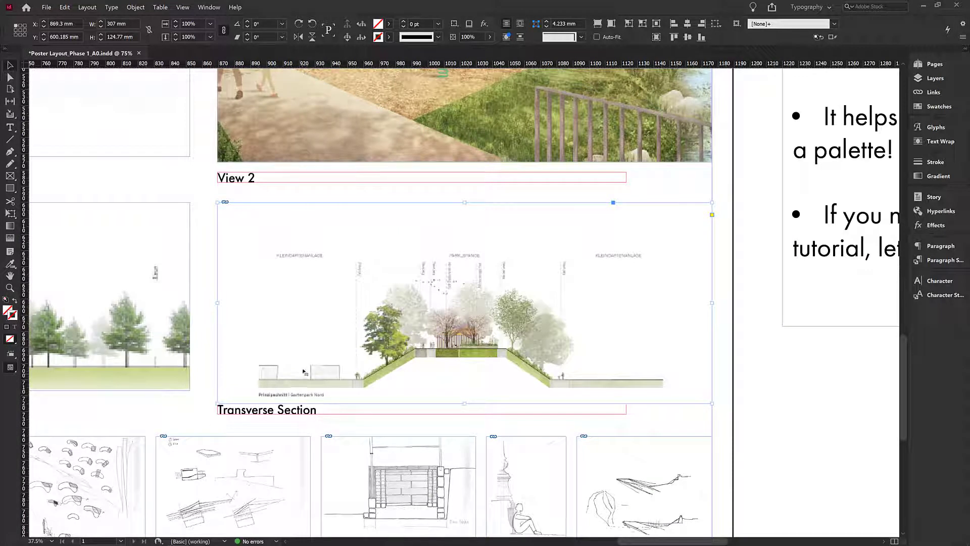
pyautogui.click(210, 412)
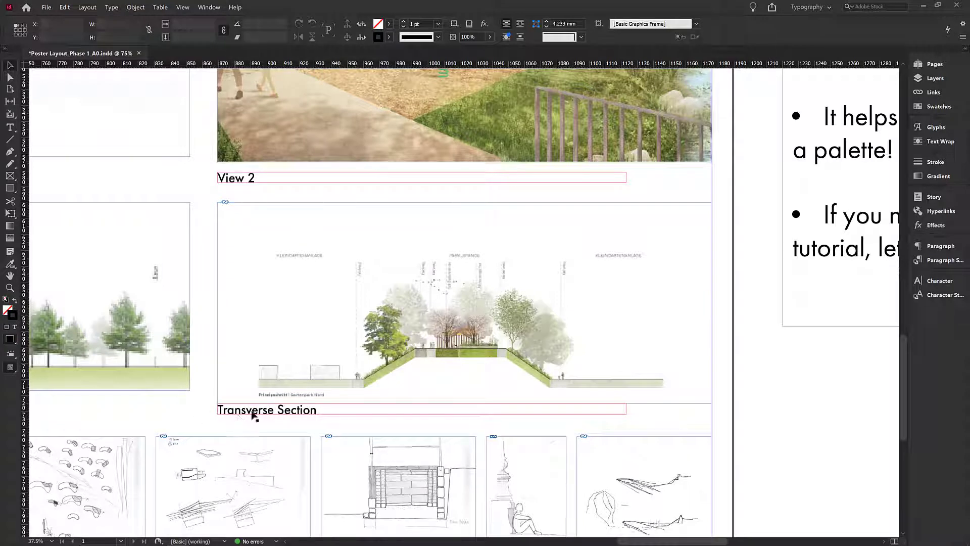
# - Shorten the Transverse Section frame from its lower edge to a height of 116.7 mm, clear of the caption
pyautogui.click(483, 393)
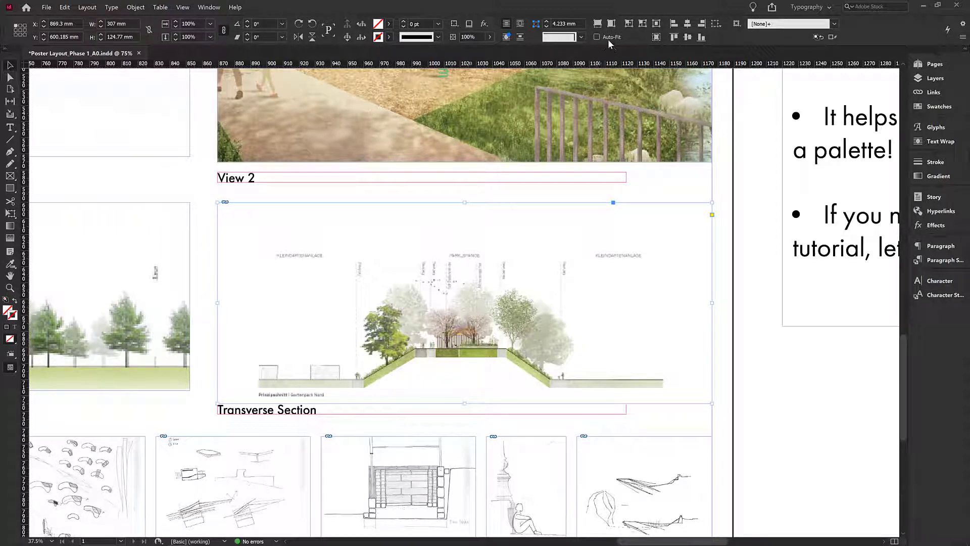
pyautogui.moveTo(464, 403); pyautogui.dragTo(470, 344)
pyautogui.hotkey('ctrl', 'z')
pyautogui.moveTo(466, 403); pyautogui.dragTo(466, 393)
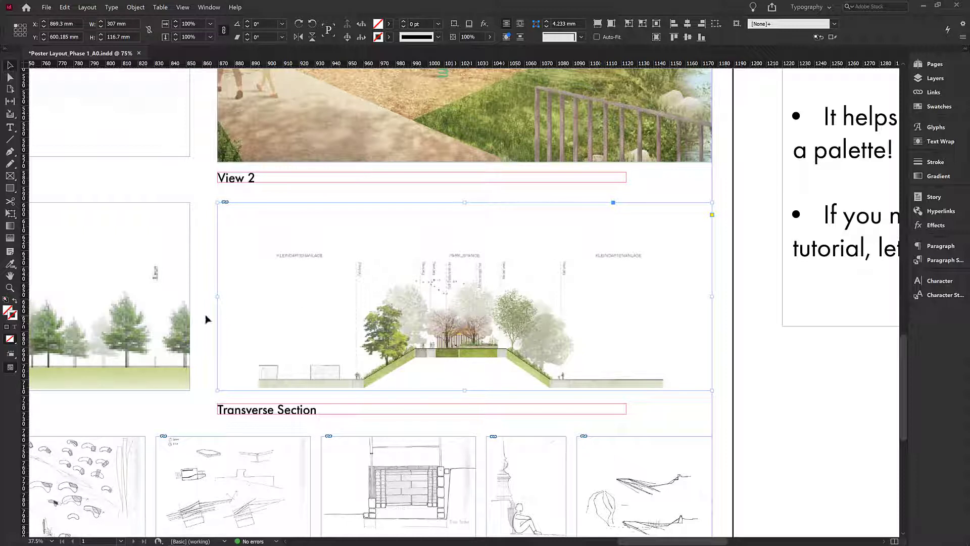
pyautogui.hotkey('ctrl', 'shift', 'a')
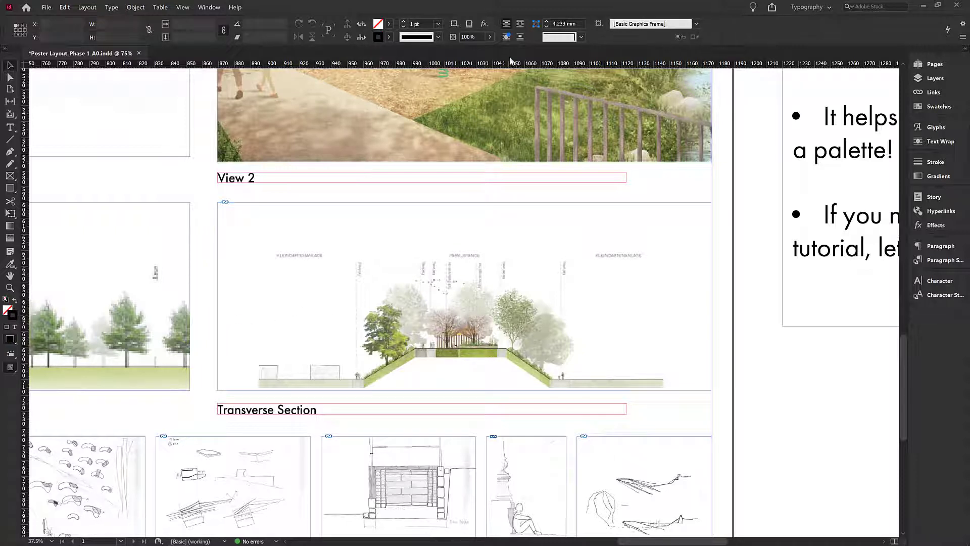
# - Try enlarging the upper View 2 frame from its corners, first to 350.7 by 214.208 mm, and restore it to 307 by 179.023 mm
pyautogui.scroll(-2, 463, 200)
pyautogui.scroll(3, 518, 210)
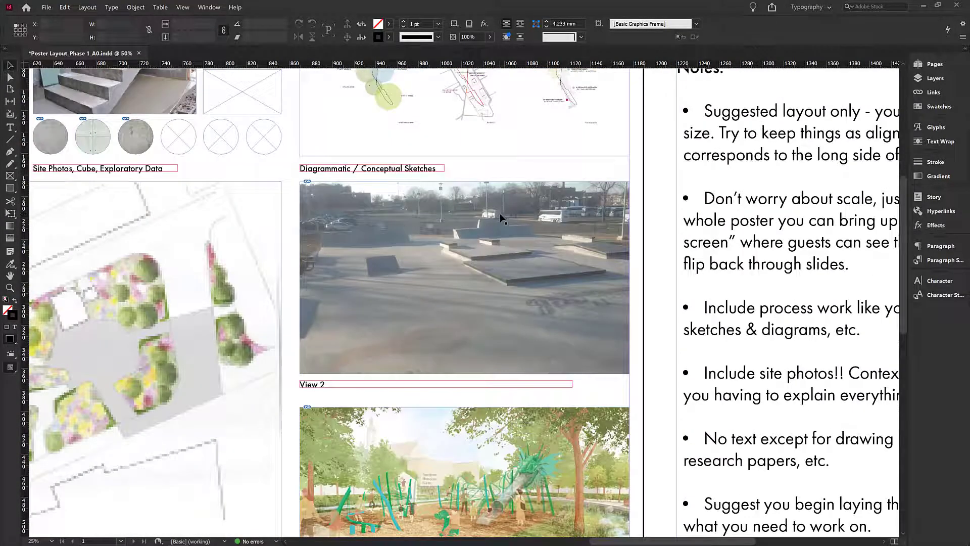
pyautogui.click(499, 214)
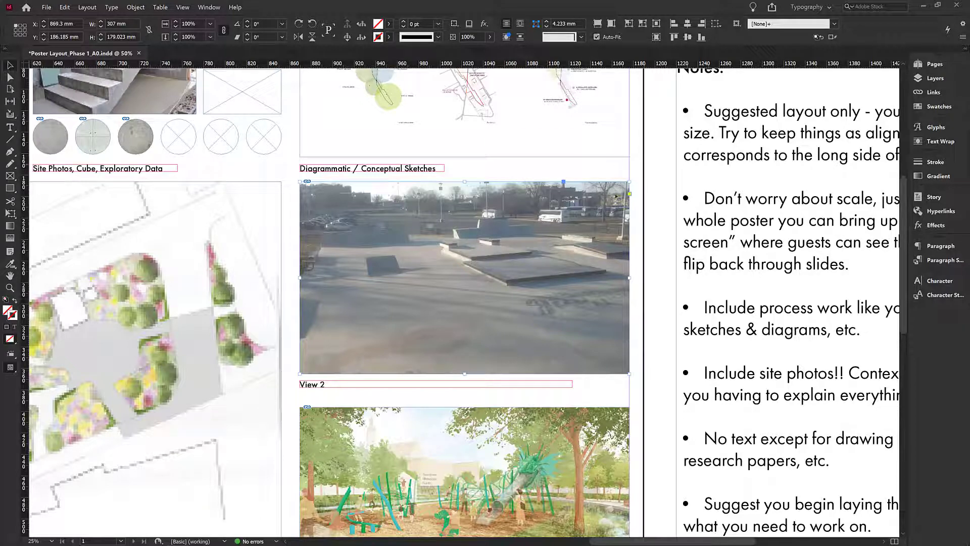
pyautogui.moveTo(632, 181); pyautogui.dragTo(678, 145)
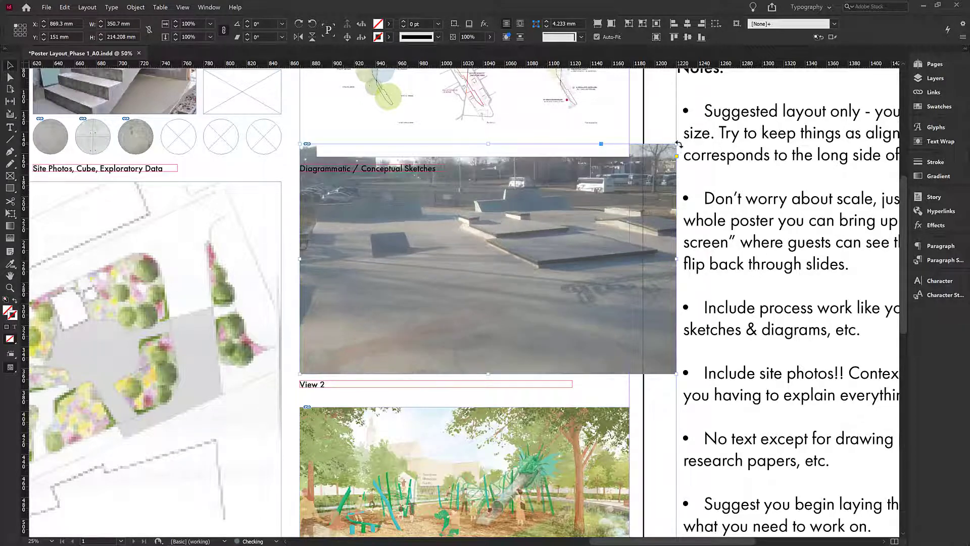
pyautogui.moveTo(676, 259); pyautogui.dragTo(629, 260)
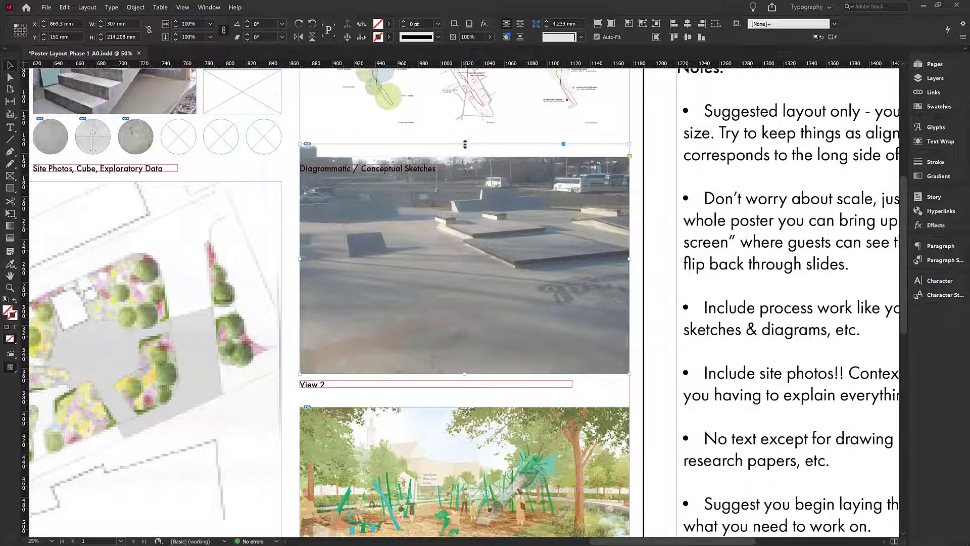
pyautogui.moveTo(464, 144); pyautogui.dragTo(461, 182)
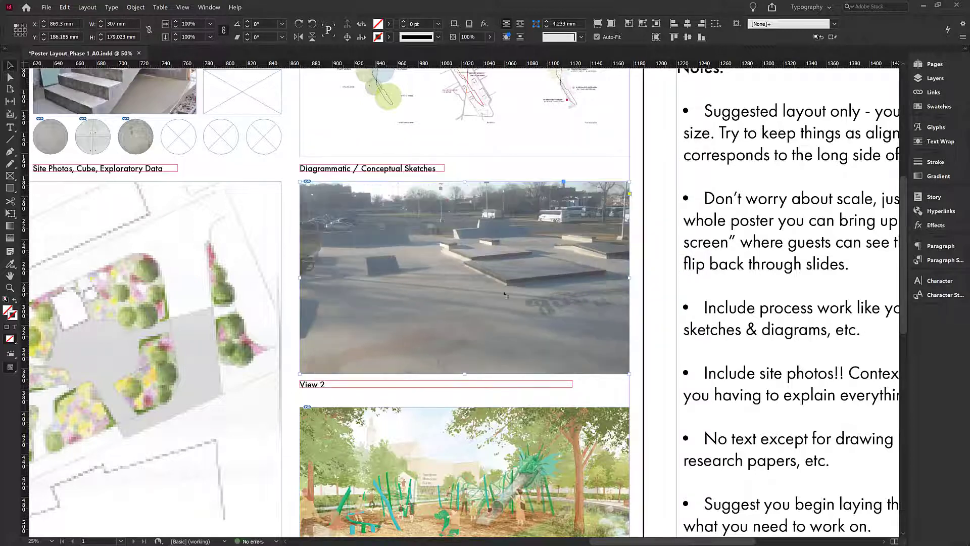
pyautogui.moveTo(299, 183); pyautogui.dragTo(228, 144)
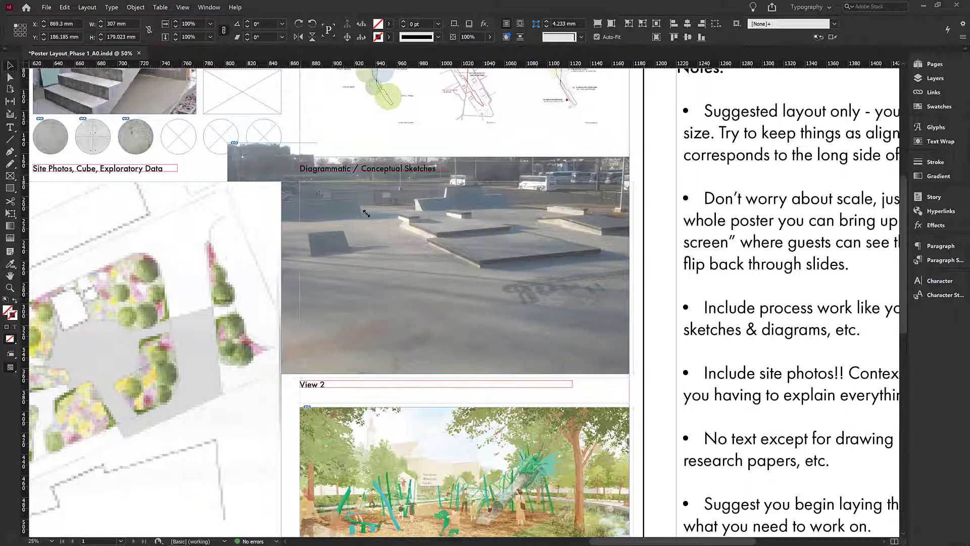
pyautogui.hotkey('ctrl', 'z')
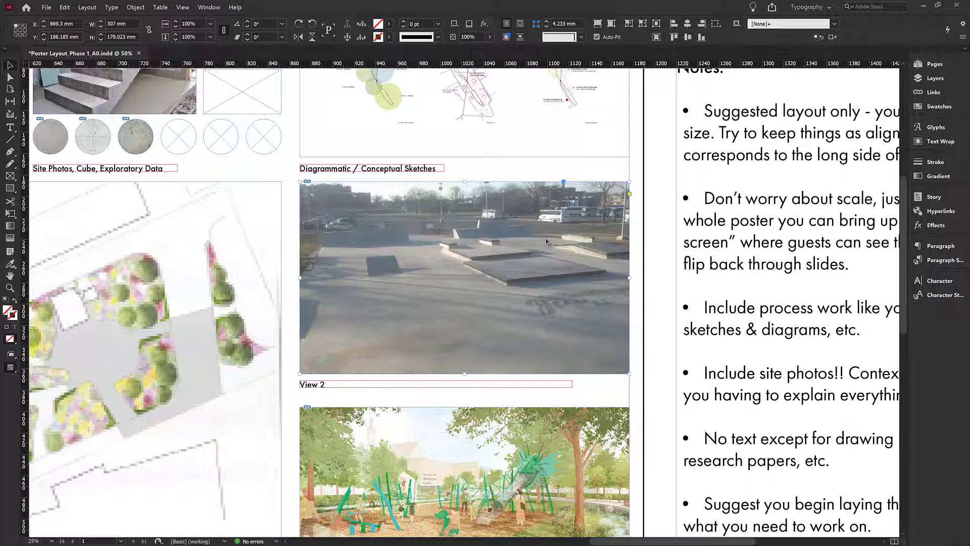
# - Turn off Auto-Fit for the upper View 2 frame and clear the selection
pyautogui.click(596, 36)
pyautogui.moveTo(629, 278)
pyautogui.mouseDown()
pyautogui.moveTo(555, 296)
pyautogui.moveTo(566, 277)
pyautogui.moveTo(629, 273)
pyautogui.mouseUp()
pyautogui.click(655, 262)
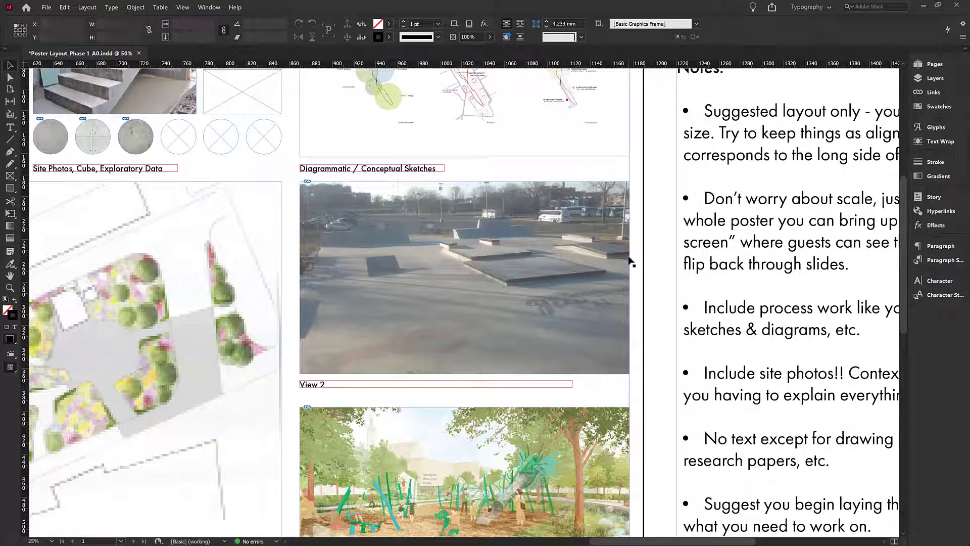
# - Show the whole poster in Preview screen mode, with frame edges and guides hidden
pyautogui.hotkey('ctrl', '-')
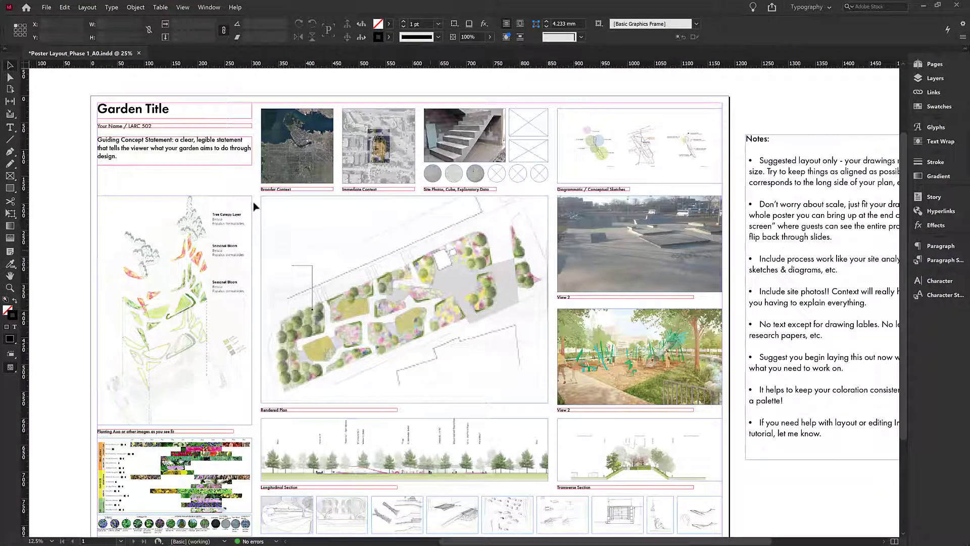
pyautogui.click(183, 8)
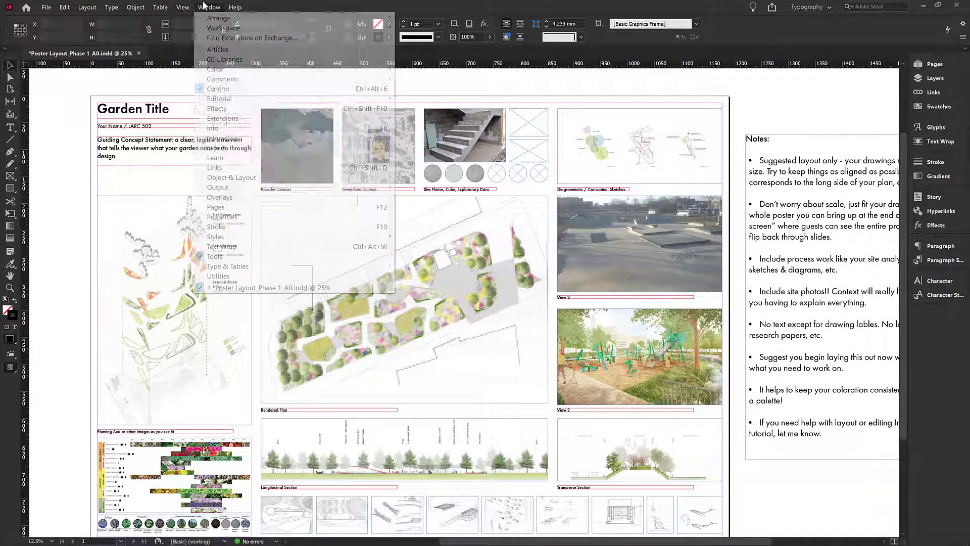
pyautogui.click(209, 8)
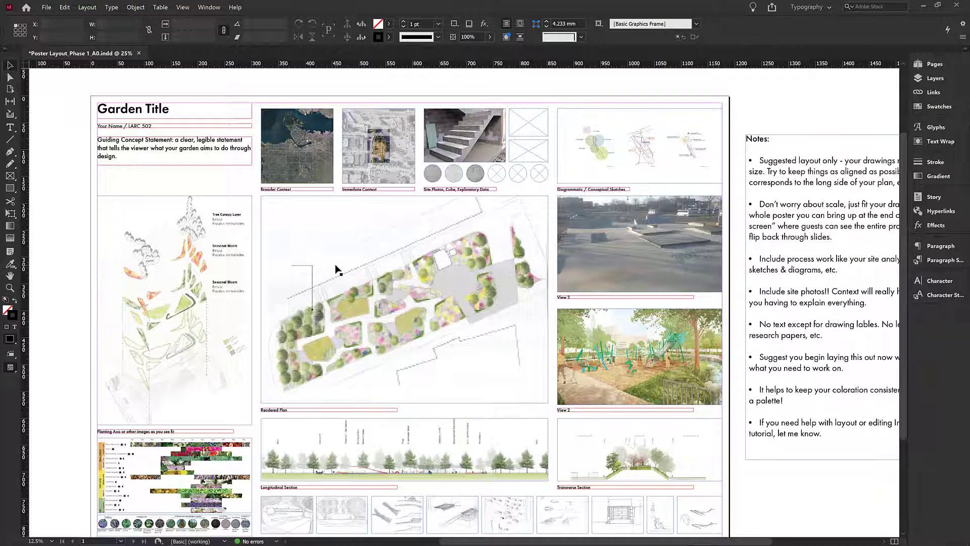
pyautogui.press('w')
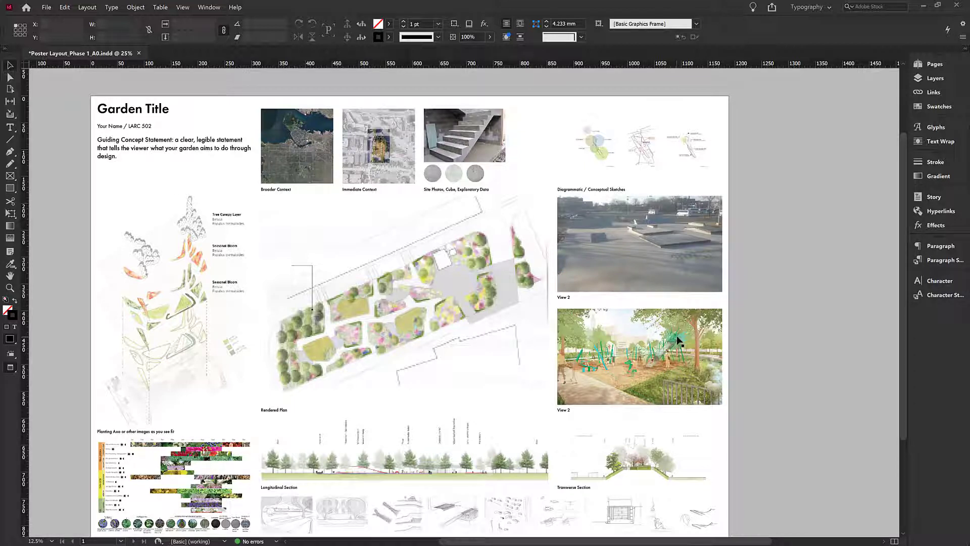
pyautogui.press('w')
pyautogui.press('w')
# - Narrow the Rendered Plan frame slightly from its right edge in preview, and return to the Normal screen mode
pyautogui.click(546, 267)
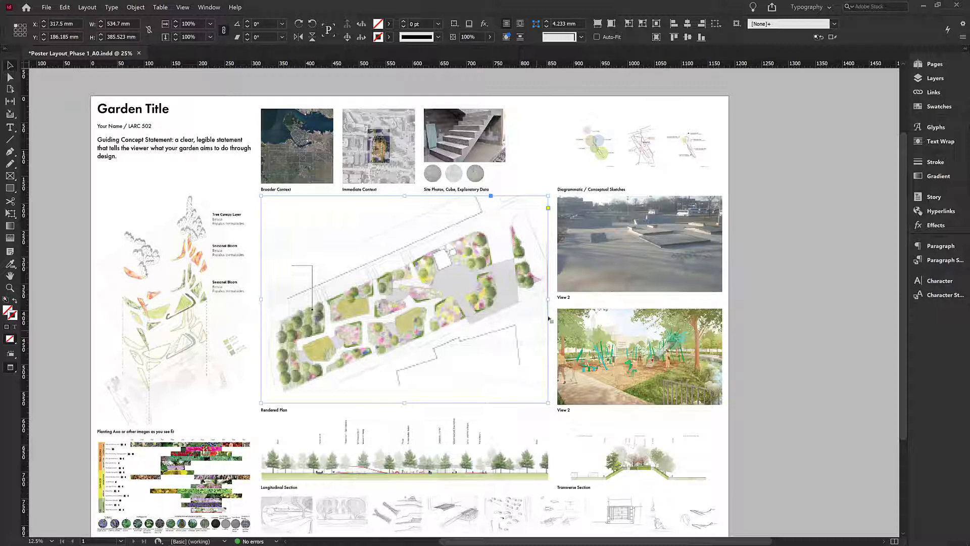
pyautogui.moveTo(549, 299); pyautogui.dragTo(546, 298)
pyautogui.click(753, 303)
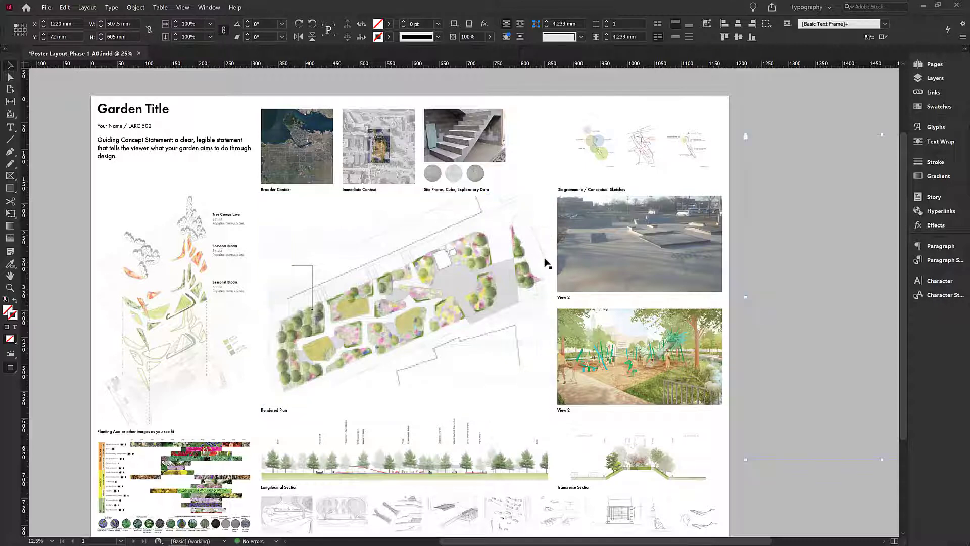
pyautogui.click(76, 248)
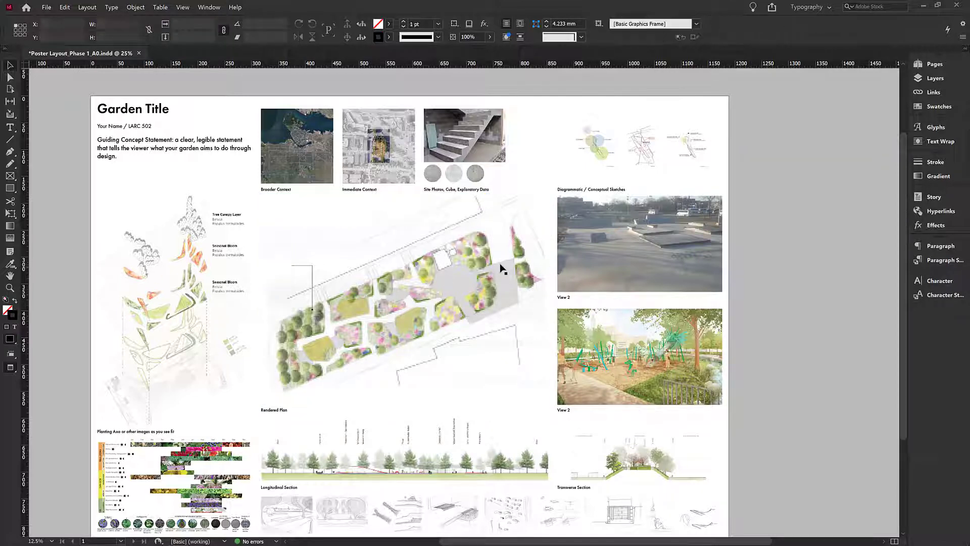
pyautogui.press('w')
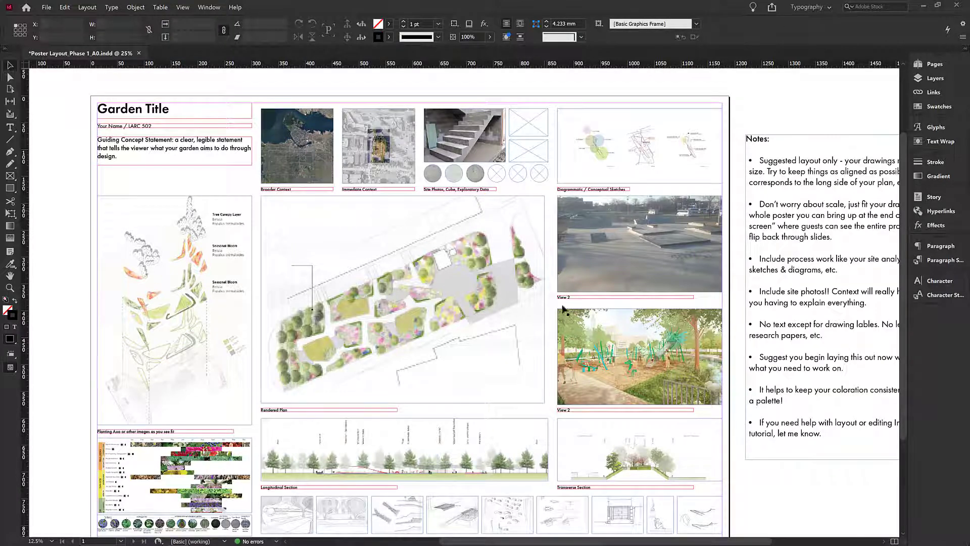
pyautogui.scroll(-2, 434, 360)
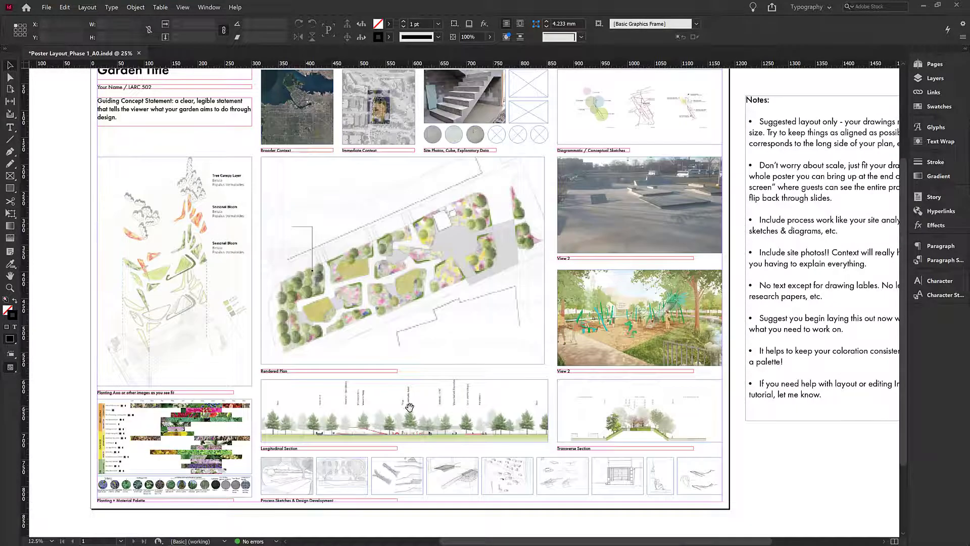
pyautogui.scroll(2, 409, 407)
pyautogui.hotkey('ctrl', '0')
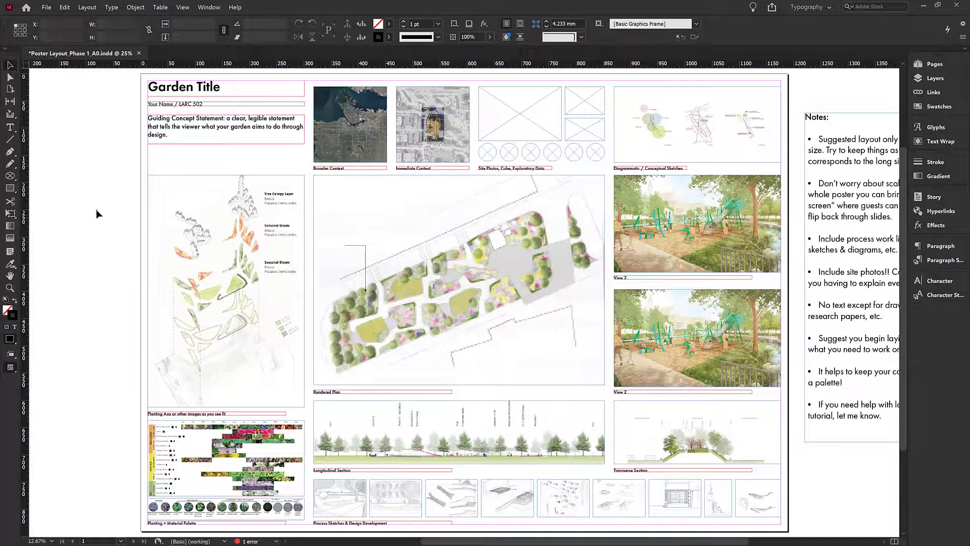
pyautogui.click(172, 131)
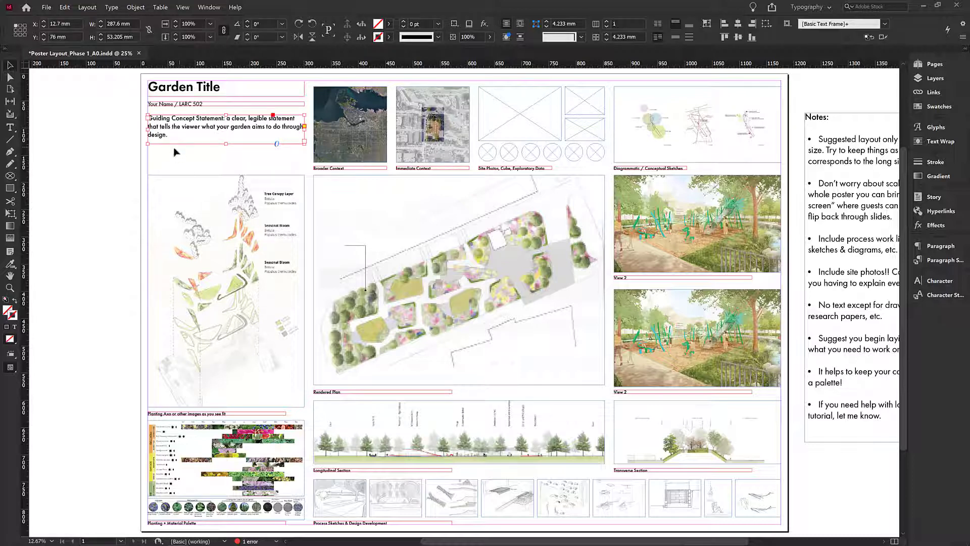
pyautogui.click(174, 151)
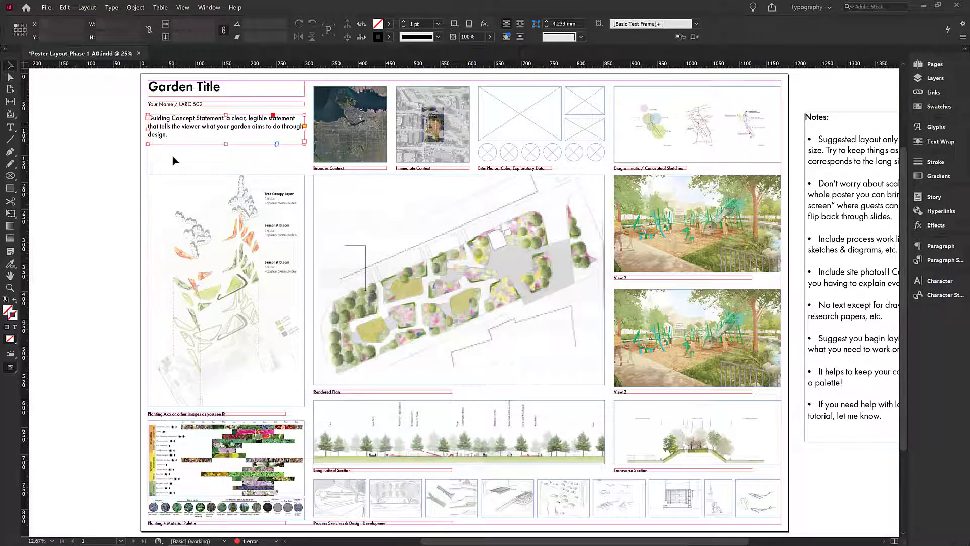
# - Switch to File Explorer and open the OTF folder under Stockholm Update in the desktop's Stockholm-Two-Weight-Font-Set folder
pyautogui.click(74, 541)
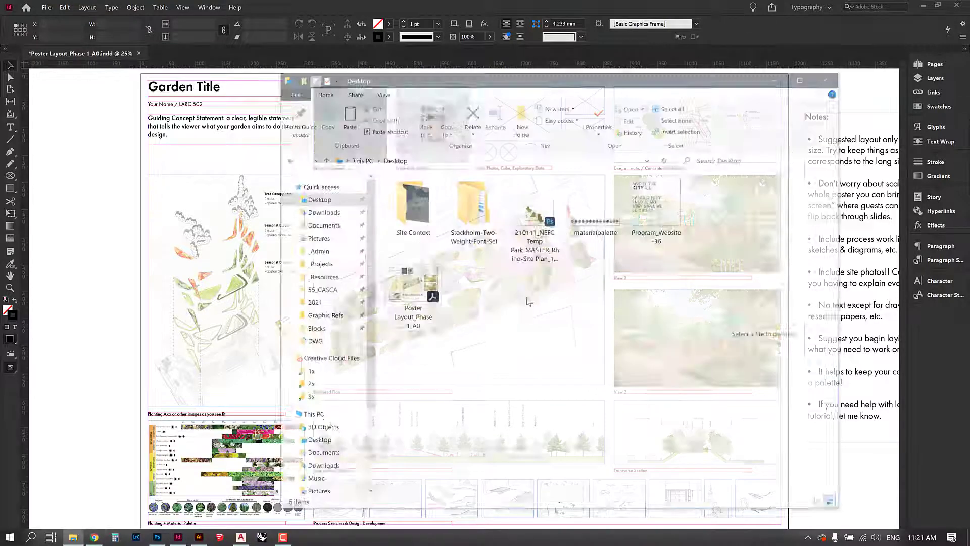
pyautogui.doubleClick(493, 175)
pyautogui.doubleClick(445, 172)
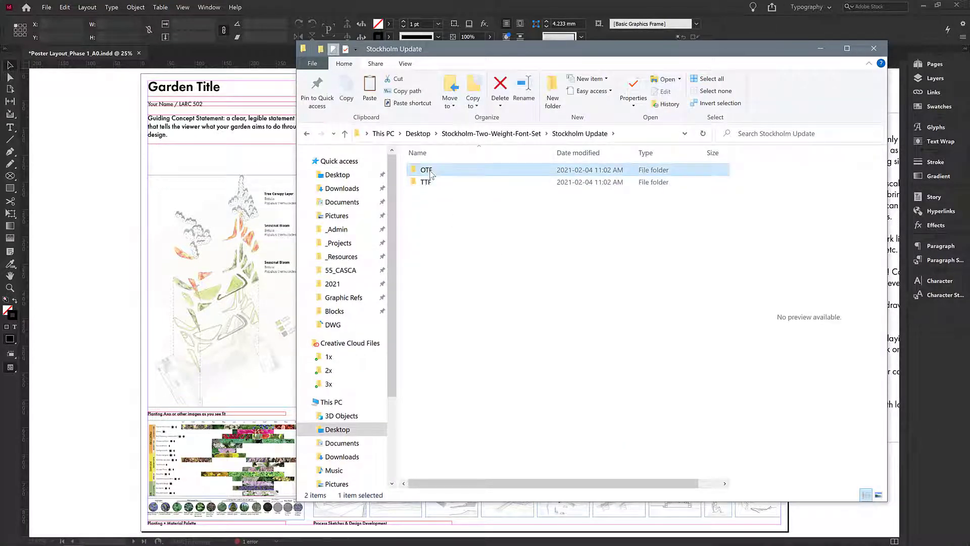
pyautogui.doubleClick(431, 171)
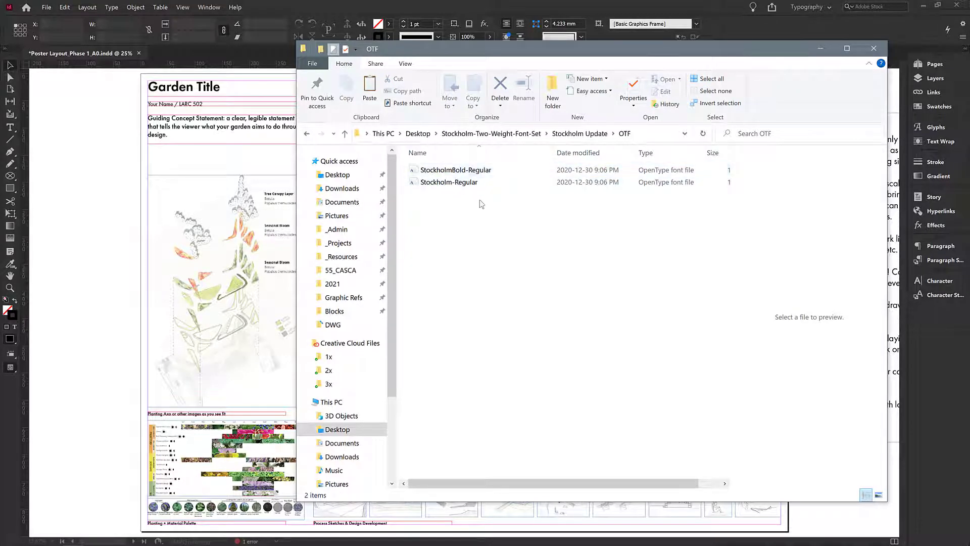
# - Install StockholmBold-Regular and Stockholm-Regular together, agreeing to replace the installed copies, and return to the InDesign poster
pyautogui.click(469, 183)
pyautogui.keyDown('shift'); pyautogui.click(449, 172); pyautogui.keyUp('shift')
pyautogui.rightClick(449, 172)
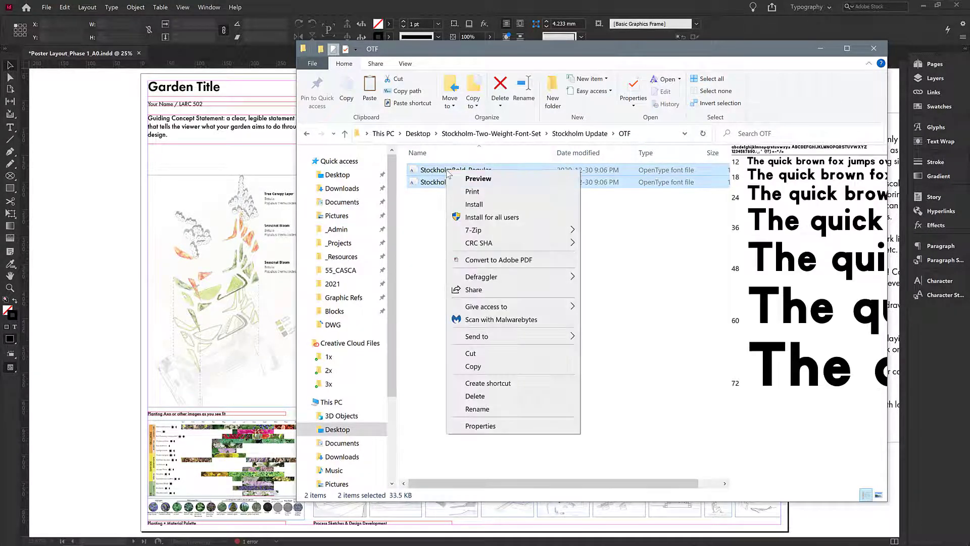
pyautogui.click(480, 211)
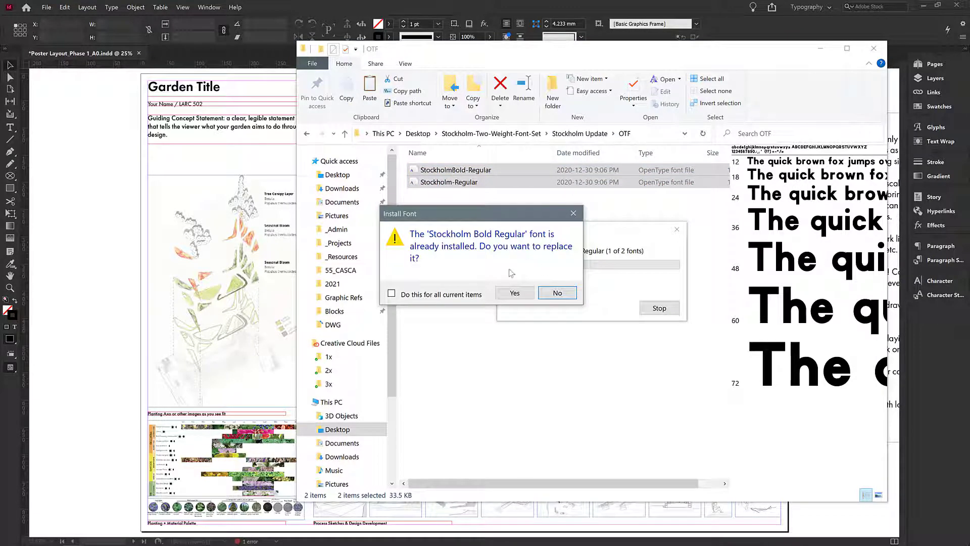
pyautogui.click(516, 294)
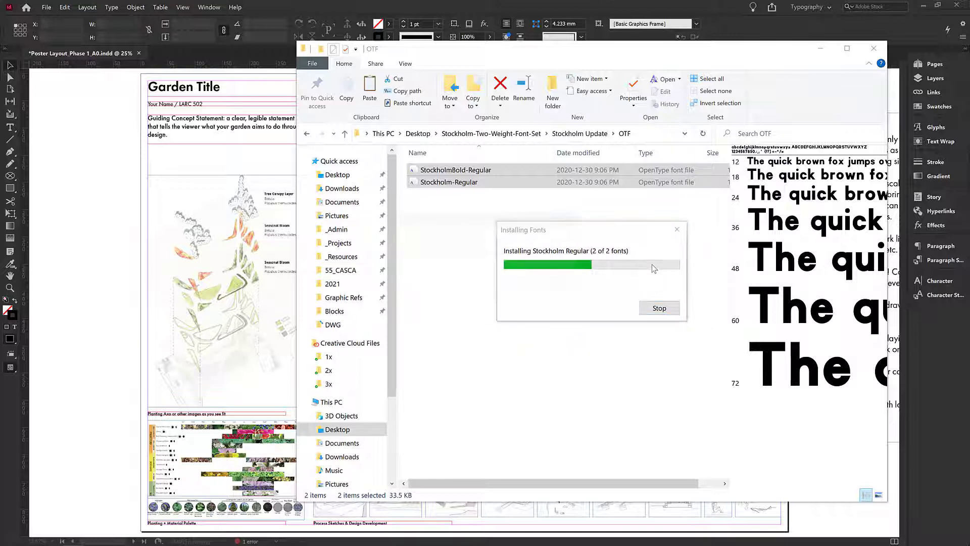
pyautogui.click(515, 287)
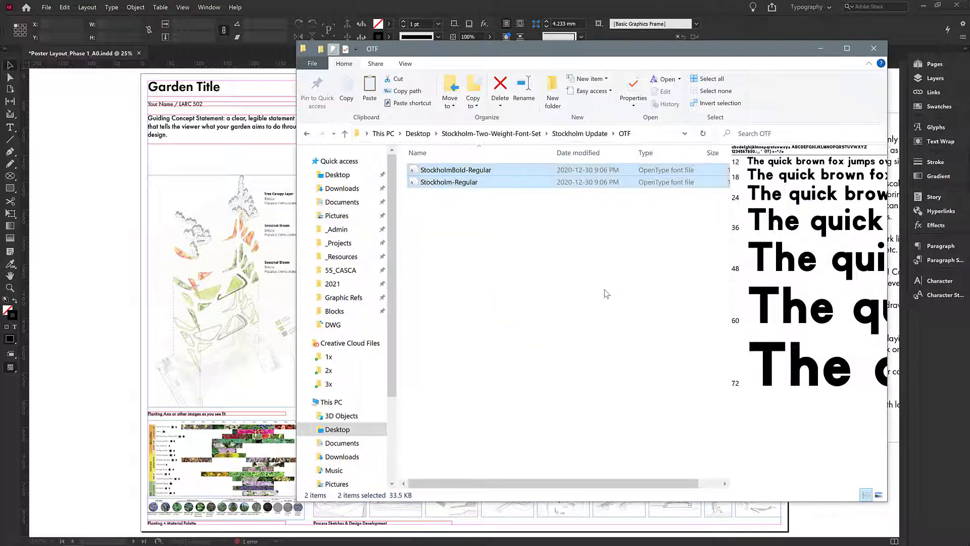
pyautogui.click(51, 223)
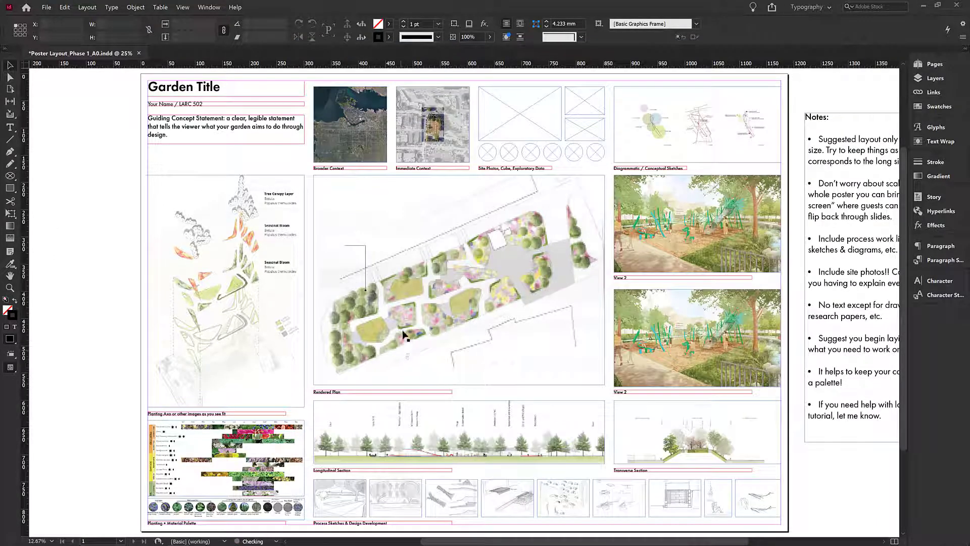
# - With nothing selected, search the character fonts for "stock" and set the default font to Stockholm Bold
pyautogui.click(948, 281)
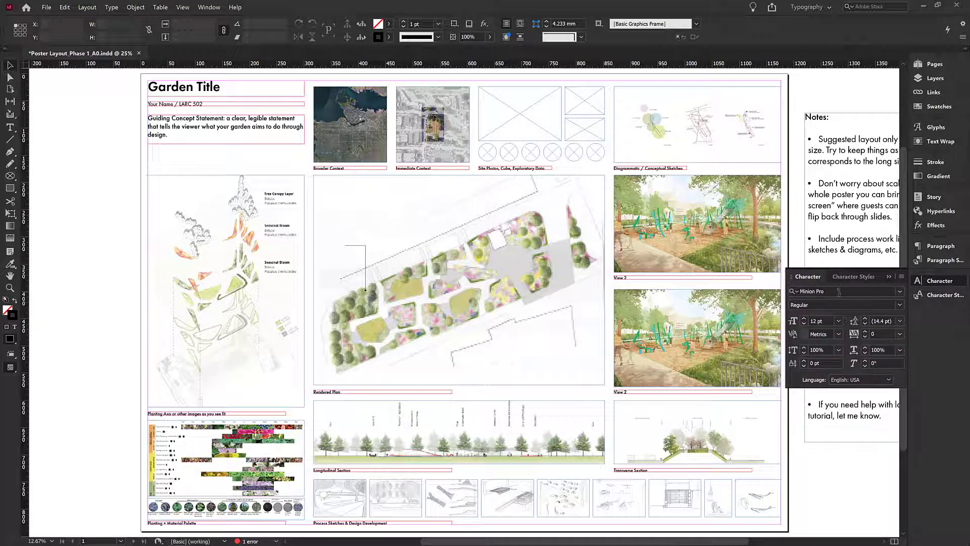
pyautogui.click(900, 294)
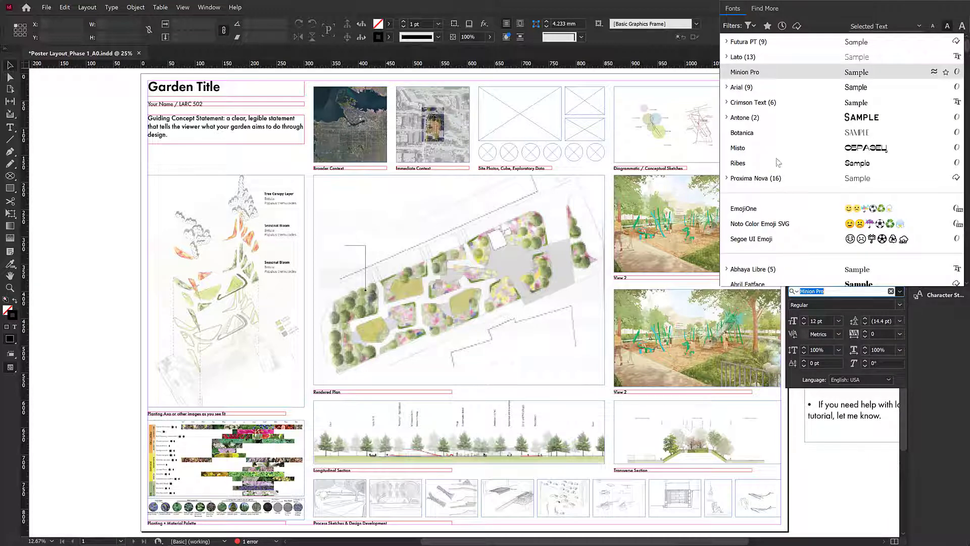
pyautogui.scroll(-2, 779, 162)
pyautogui.click(856, 292)
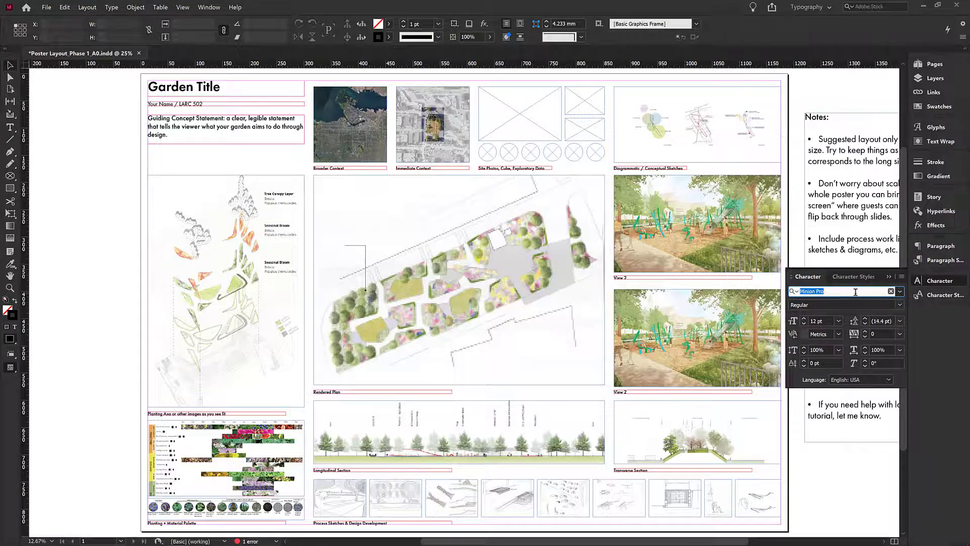
pyautogui.write('stock')
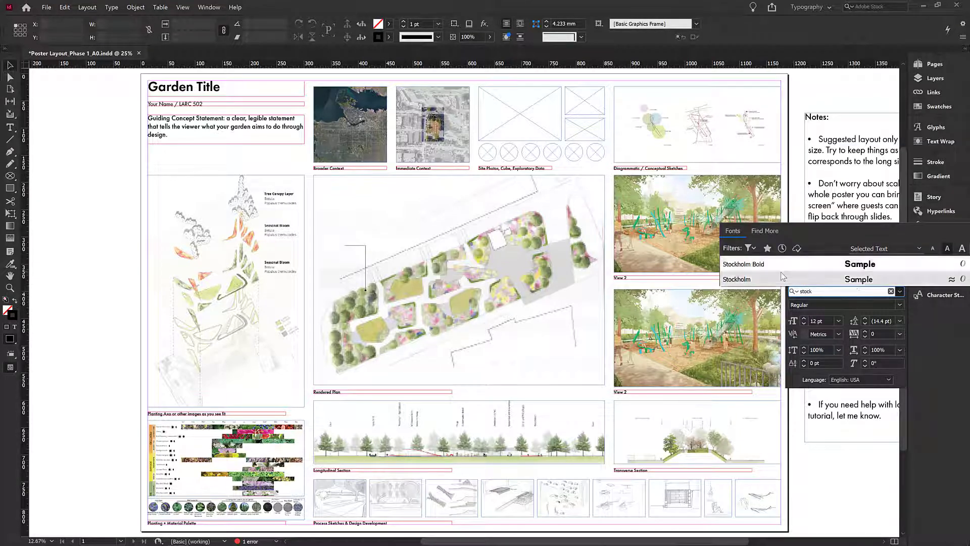
pyautogui.press('Return')
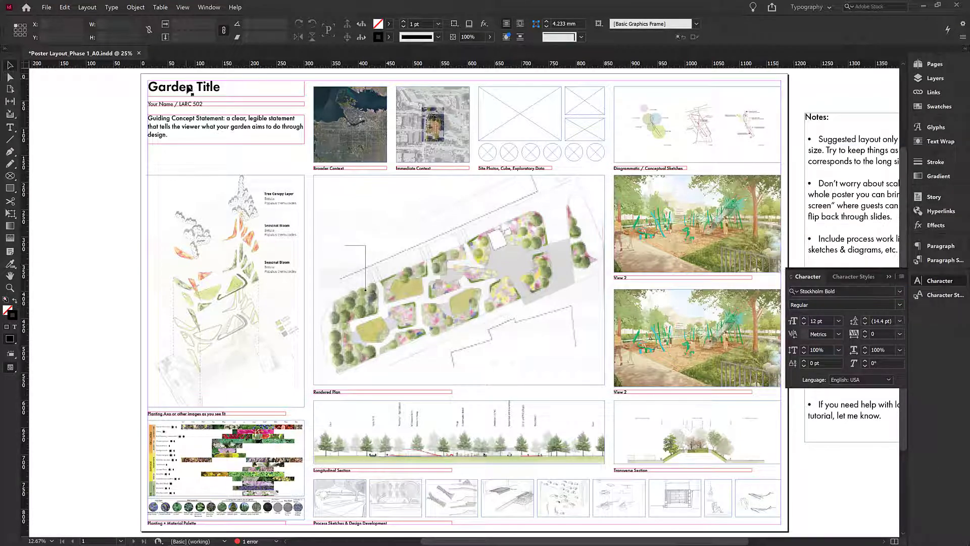
pyautogui.click(191, 91)
pyautogui.moveTo(132, 79); pyautogui.dragTo(187, 151)
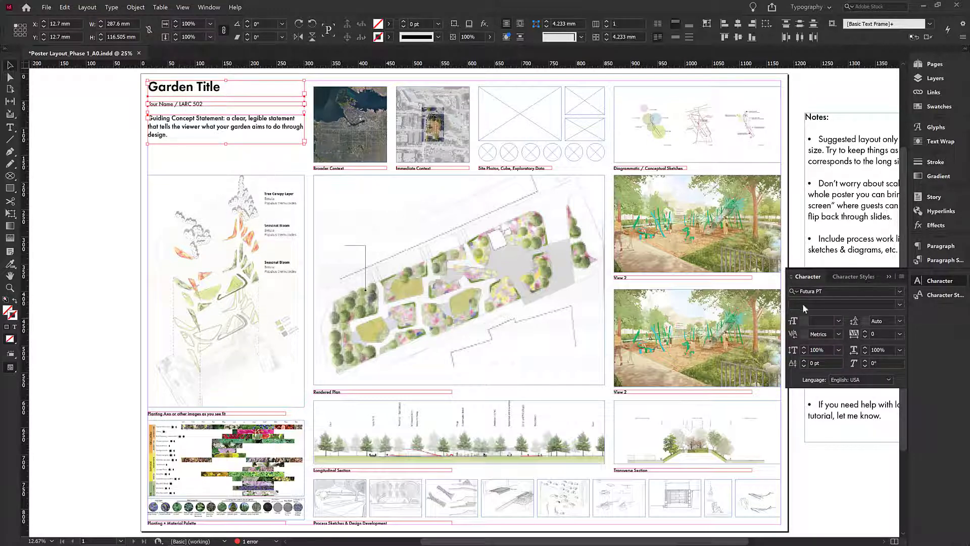
pyautogui.click(829, 292)
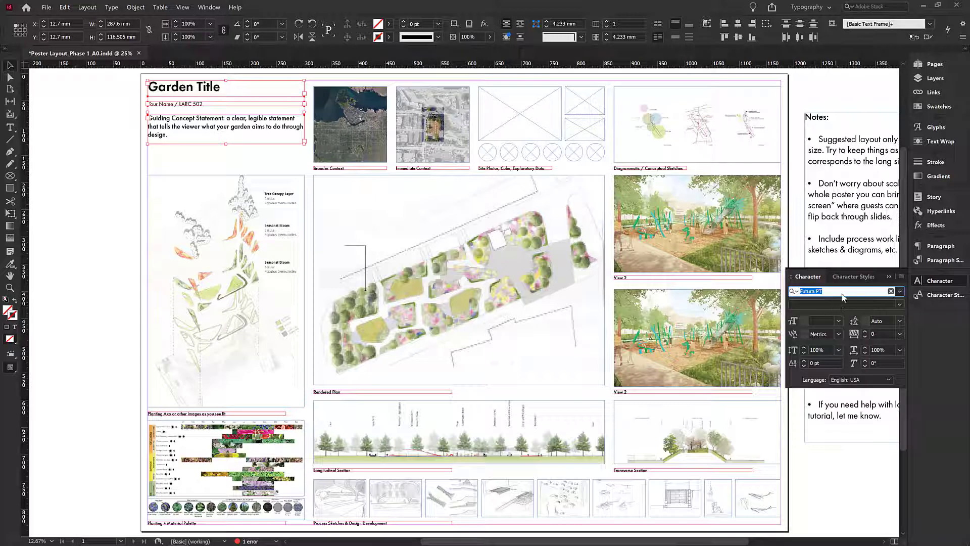
pyautogui.click(121, 189)
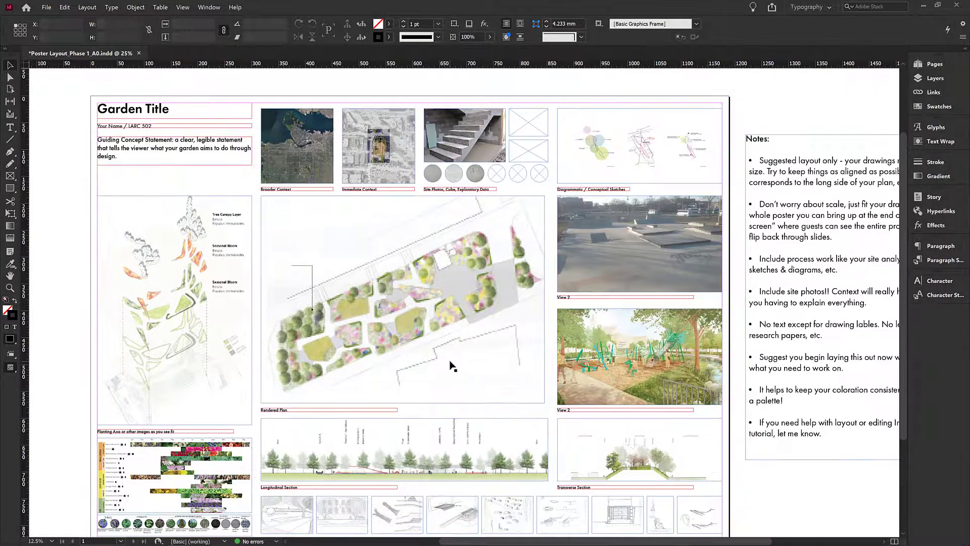
# - Turn off hyphenation for the Guiding Concept Statement text frame and clear the selection
pyautogui.scroll(-2, 449, 364)
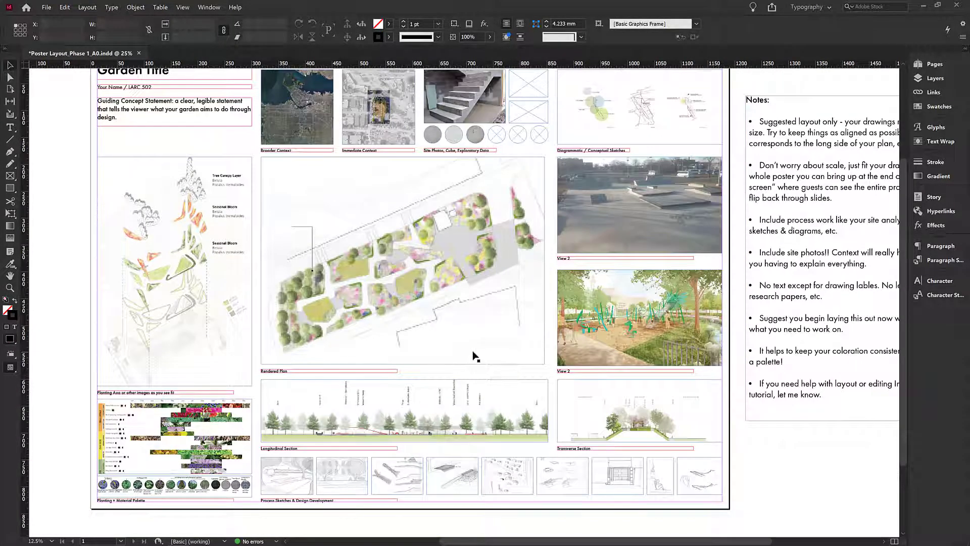
pyautogui.hotkey('ctrl', '0')
pyautogui.click(715, 286)
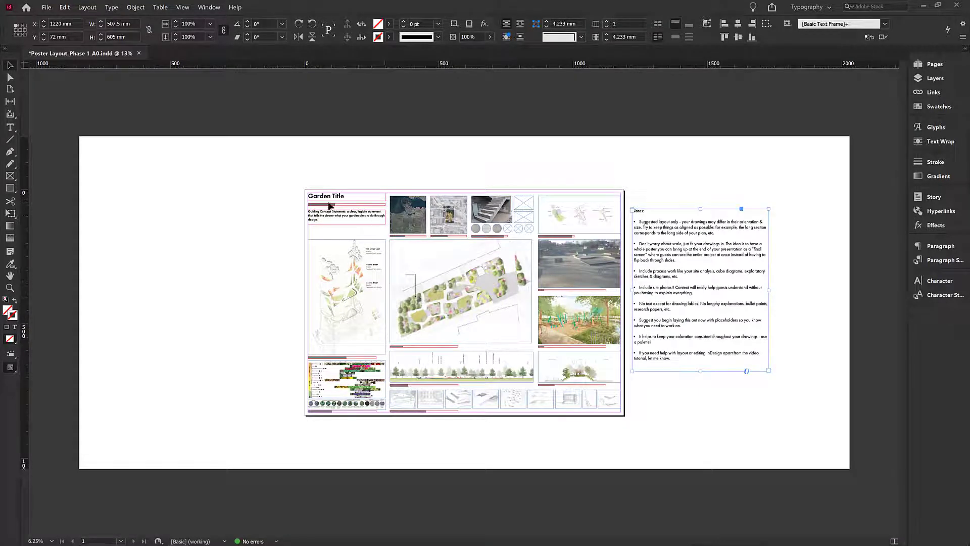
pyautogui.click(323, 221)
pyautogui.click(941, 246)
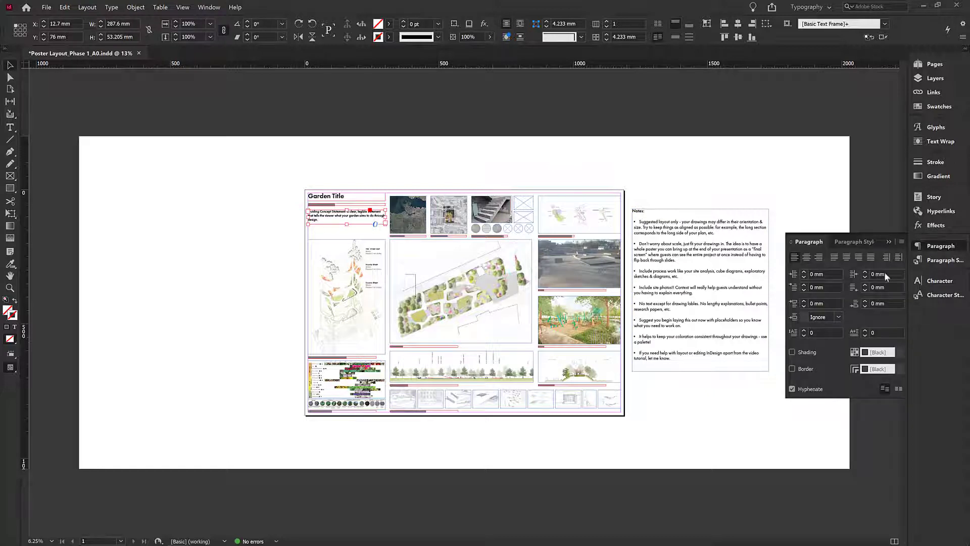
pyautogui.click(792, 389)
pyautogui.click(710, 408)
# - Select everything on the Text layer, turn off hyphenation for all of it, and close the paragraph settings
pyautogui.click(318, 218)
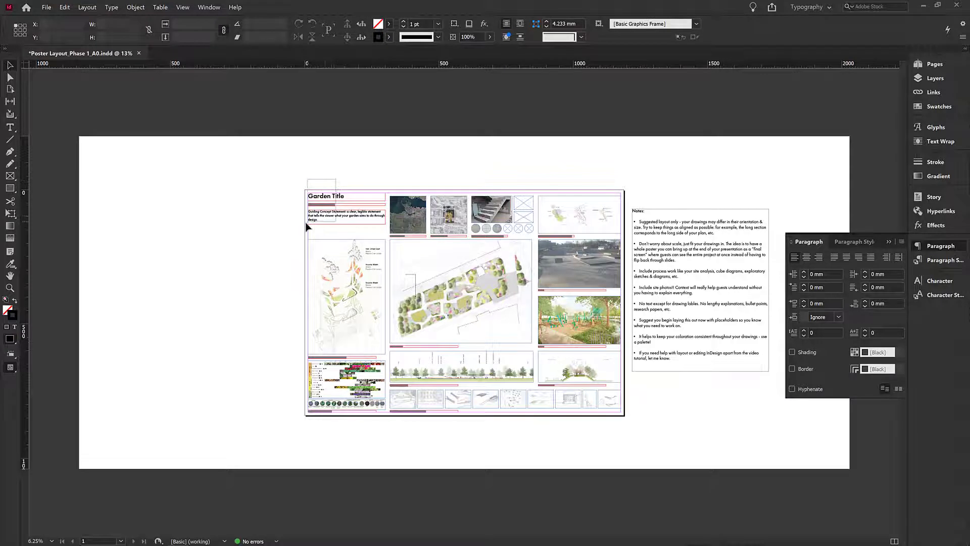
pyautogui.keyDown('shift'); pyautogui.click(676, 282); pyautogui.keyUp('shift')
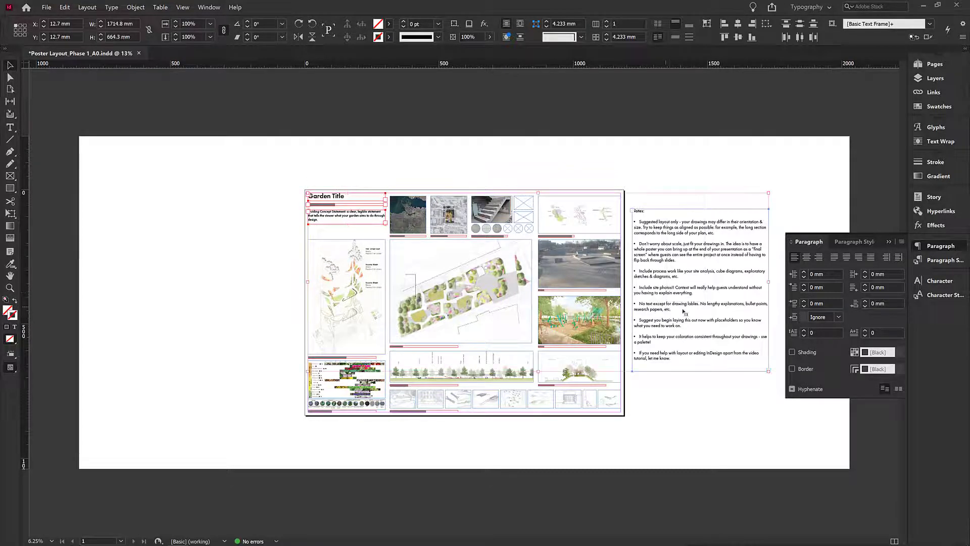
pyautogui.click(940, 77)
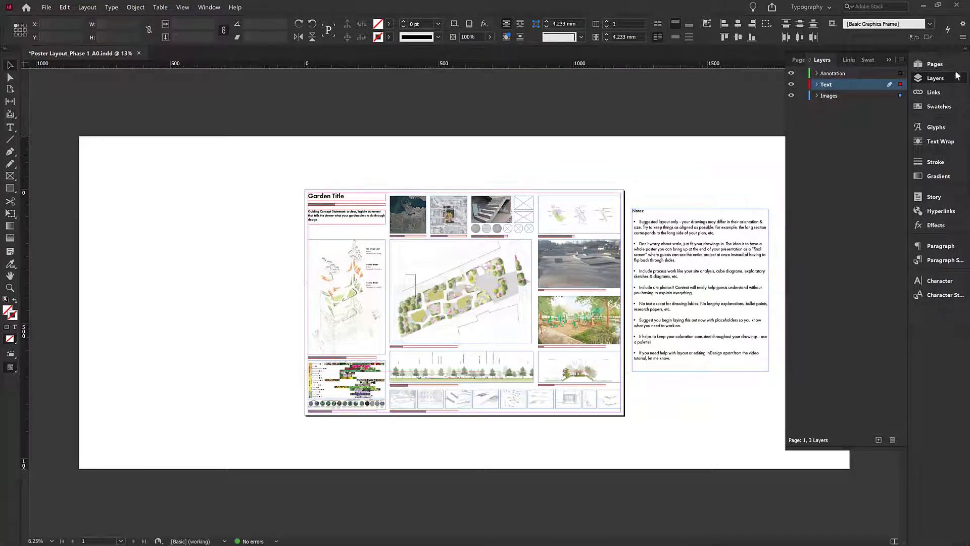
pyautogui.click(901, 85)
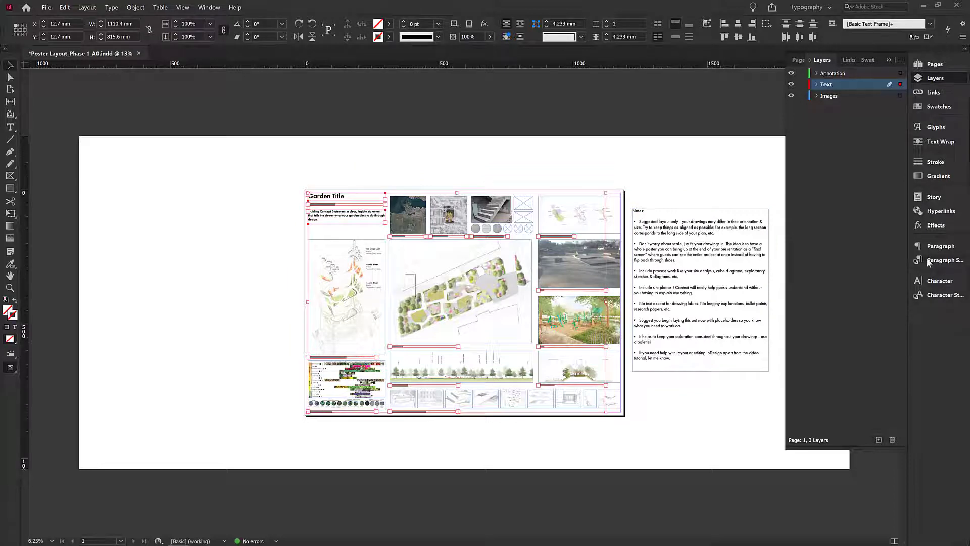
pyautogui.click(937, 248)
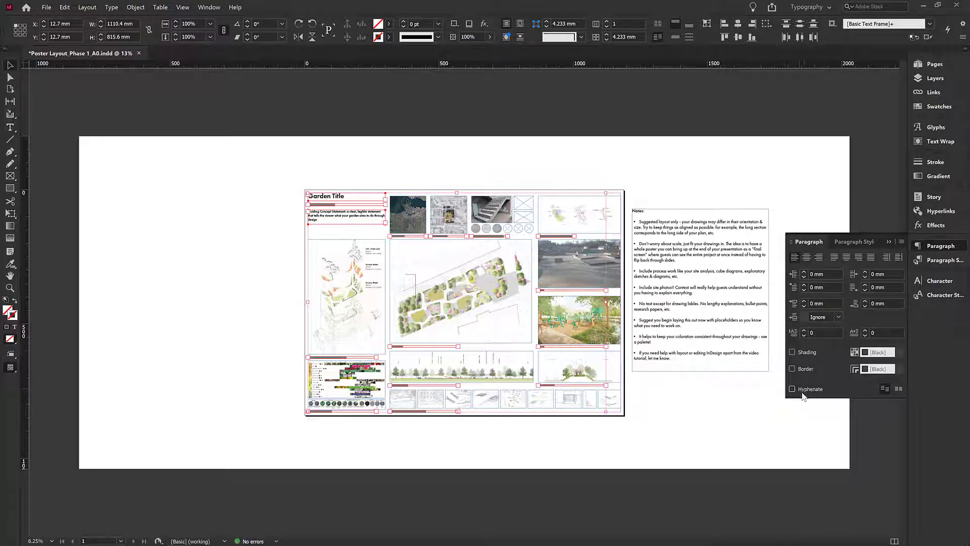
pyautogui.click(707, 190)
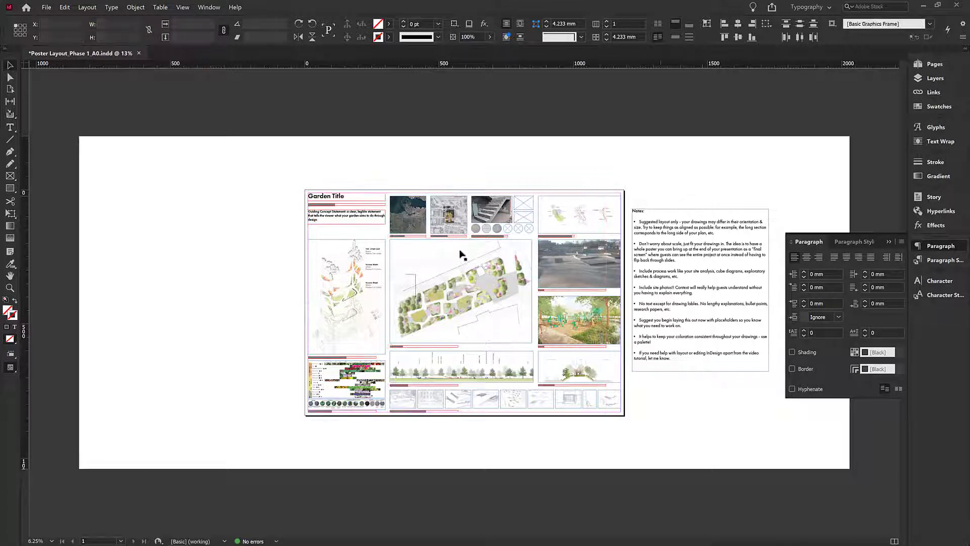
pyautogui.click(890, 241)
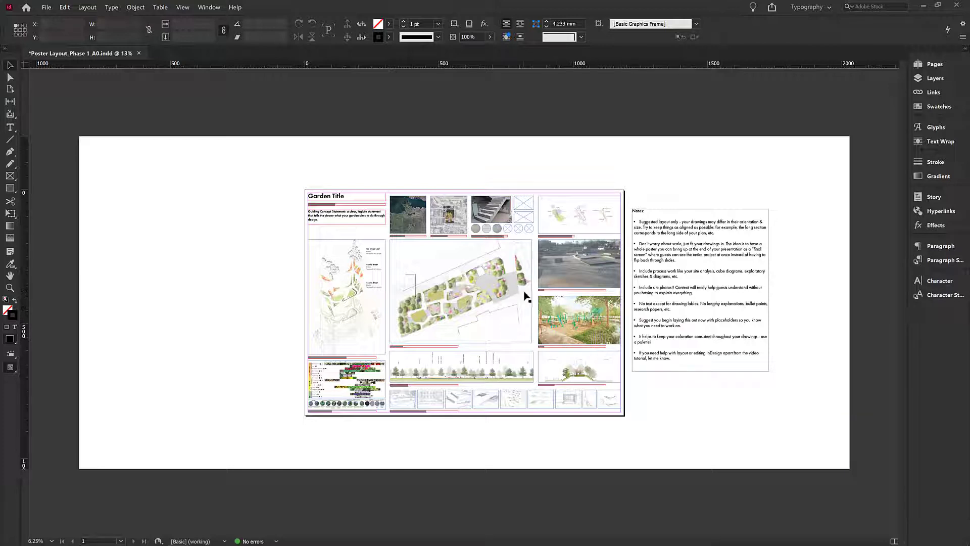
# - Underline the "View 2" caption beneath the skate park photo and clear the selection
pyautogui.hotkey('ctrl', '=')
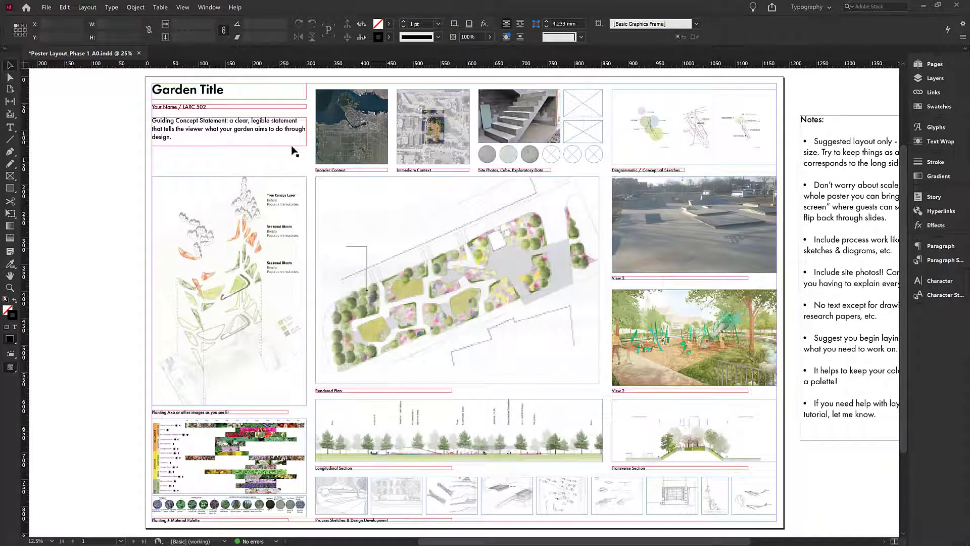
pyautogui.moveTo(702, 169); pyautogui.dragTo(602, 184)
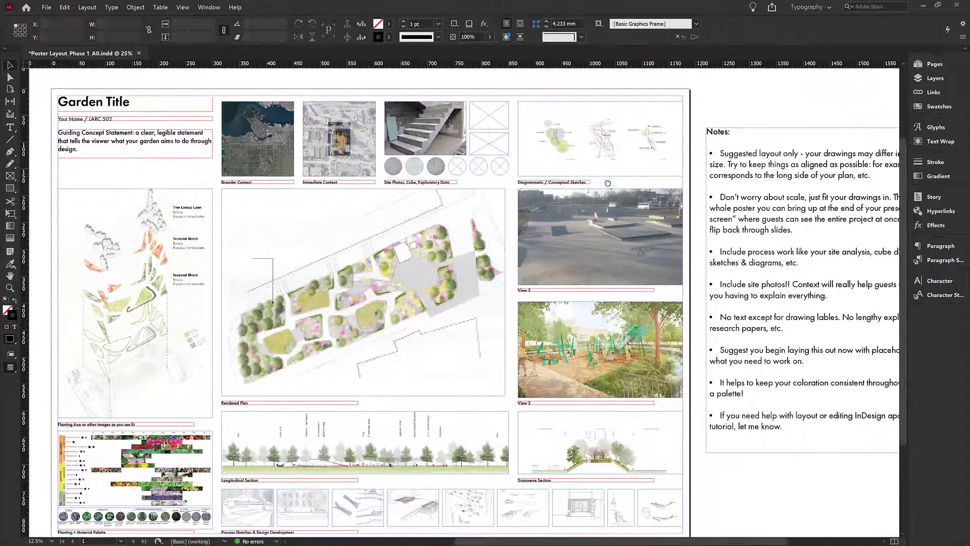
pyautogui.hotkey('ctrl', '=')
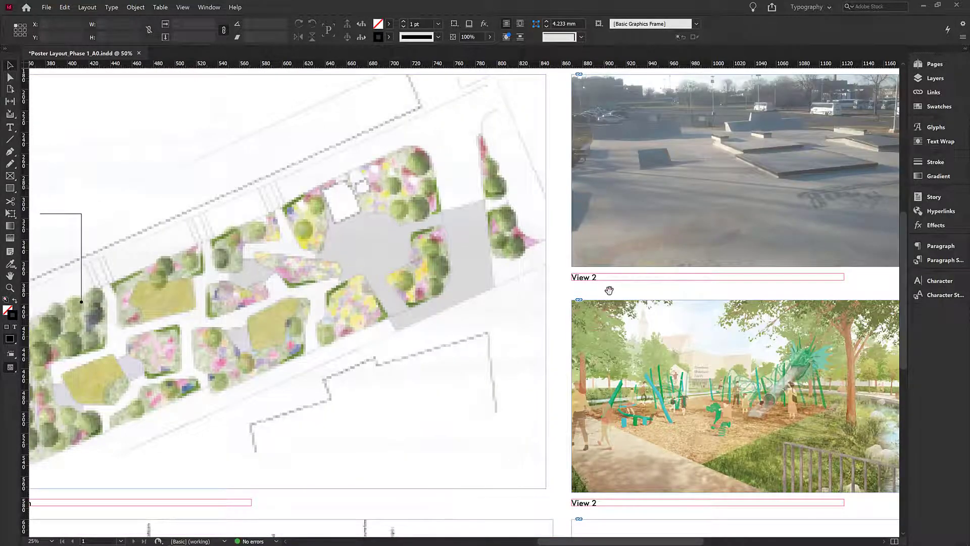
pyautogui.moveTo(609, 288); pyautogui.dragTo(364, 284)
pyautogui.click(356, 280)
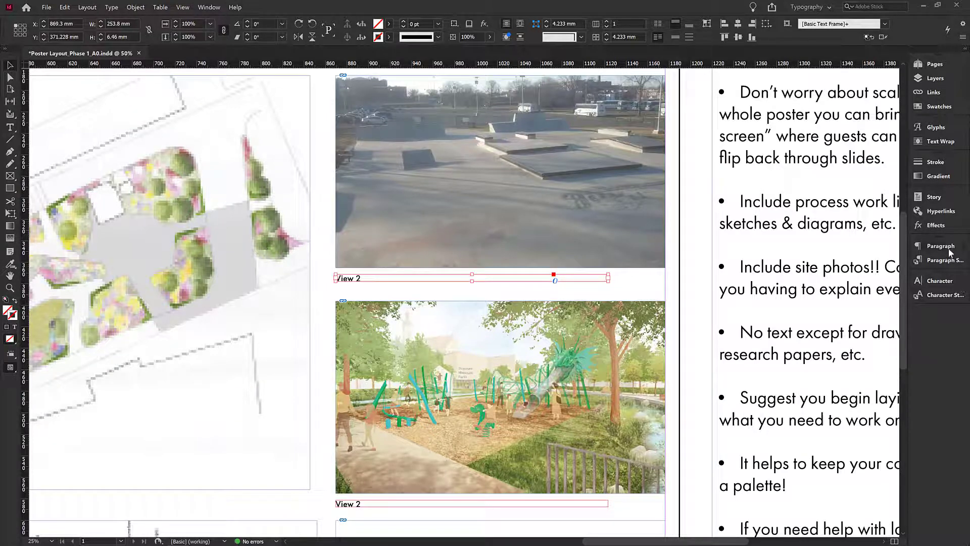
pyautogui.click(948, 283)
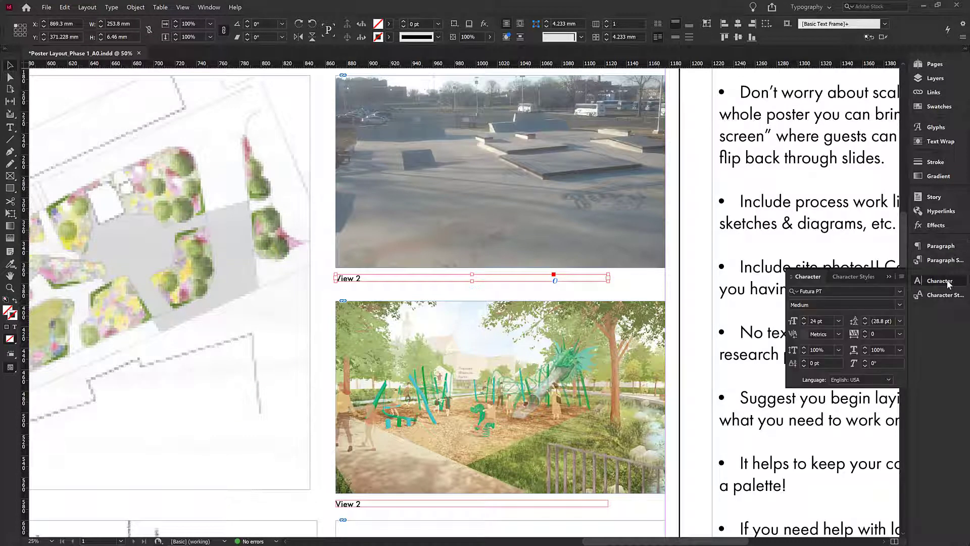
pyautogui.click(902, 277)
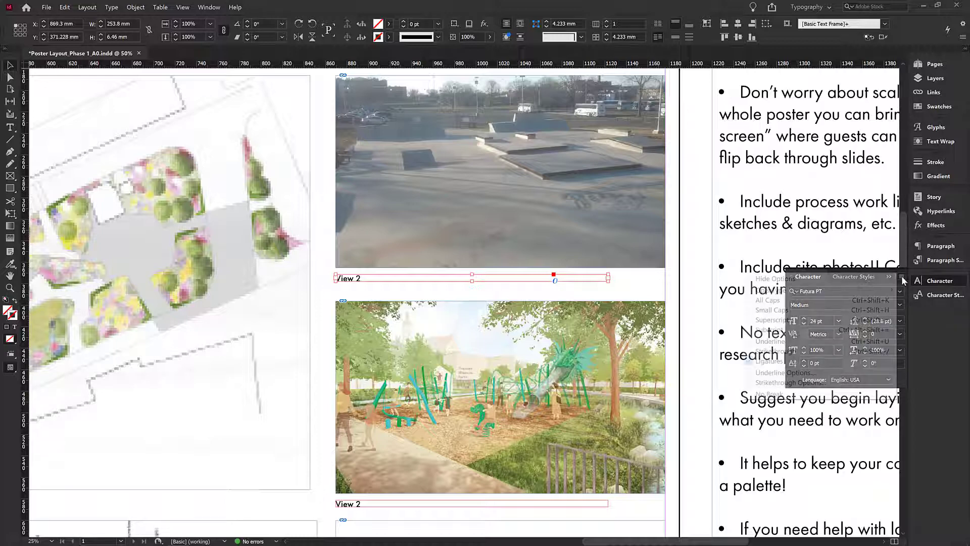
pyautogui.click(772, 343)
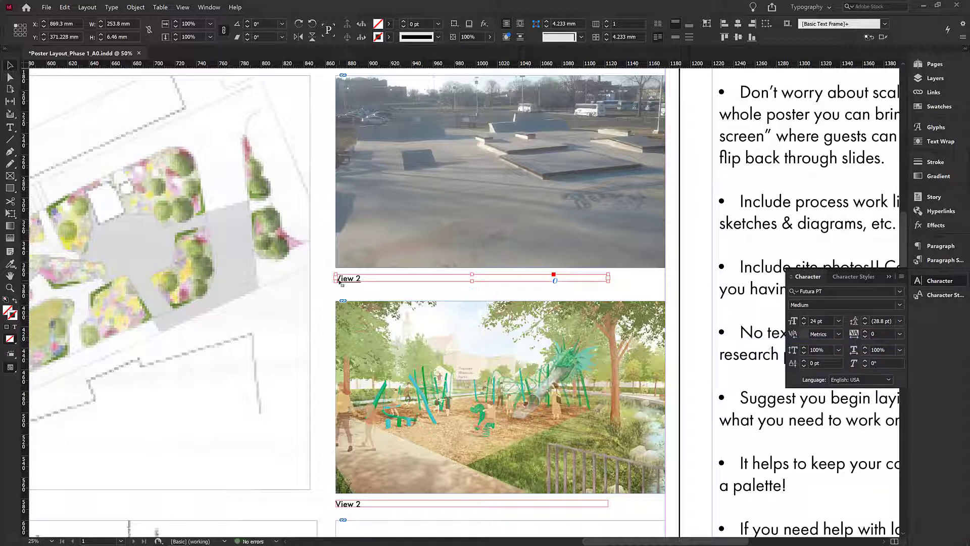
pyautogui.click(357, 283)
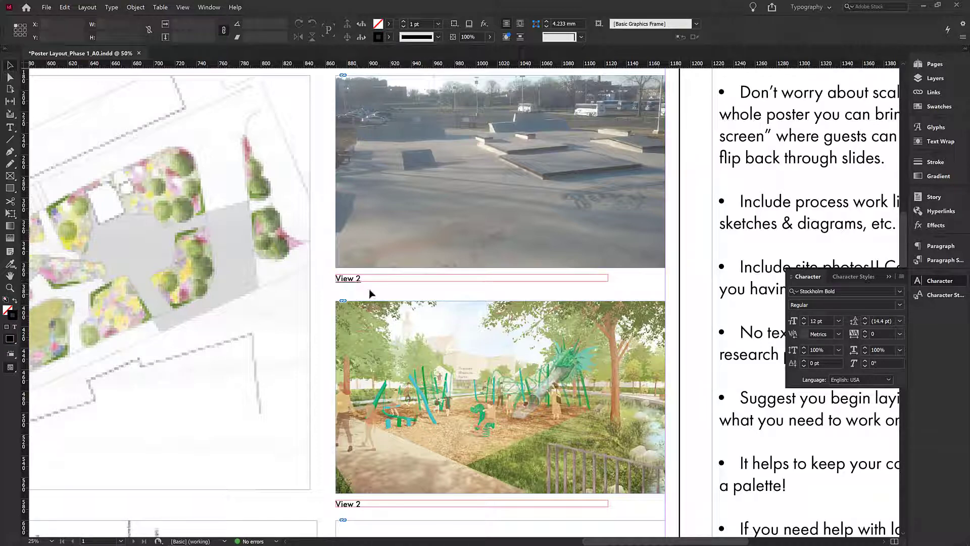
# - Open the underline options for the skate park photo's caption, enable the preview, and set the underline weight to 4 pt
pyautogui.click(356, 283)
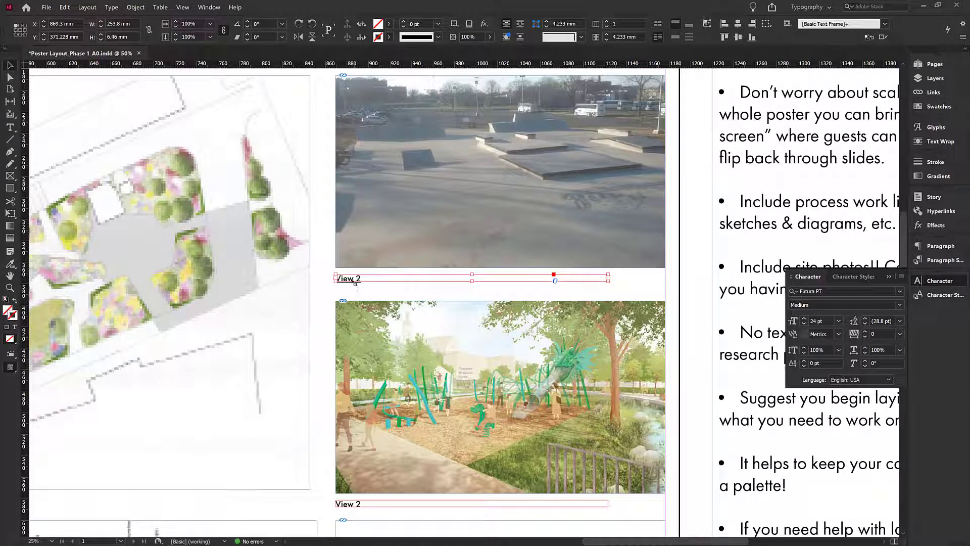
pyautogui.click(902, 278)
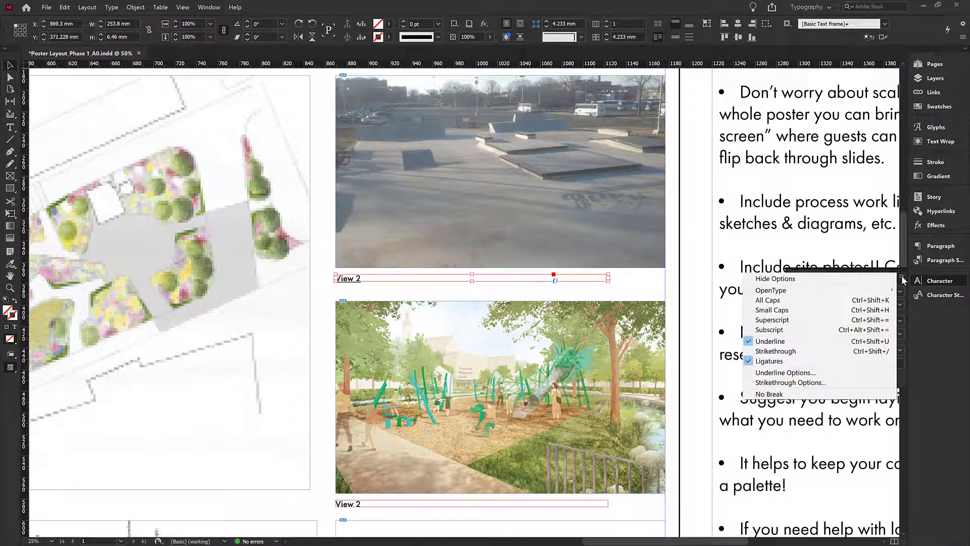
pyautogui.click(788, 373)
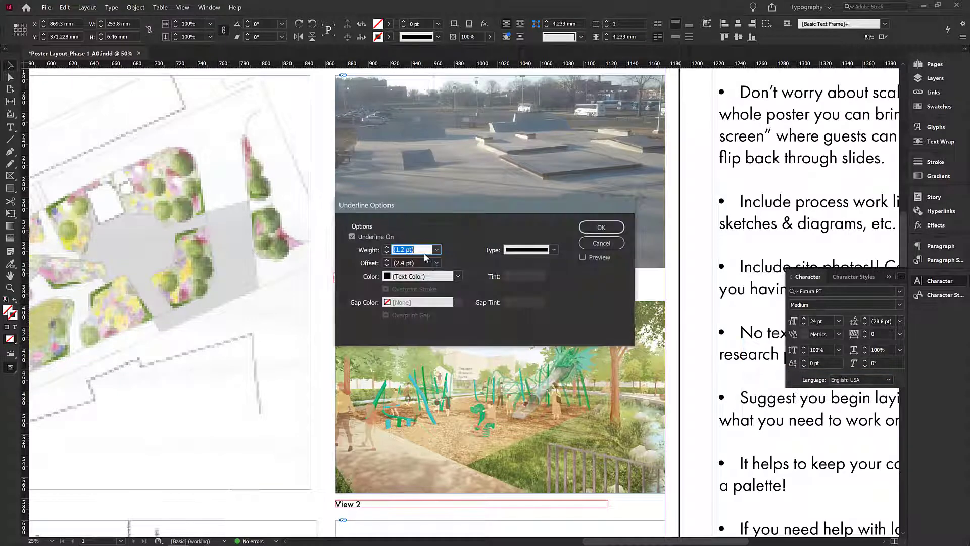
pyautogui.moveTo(438, 205); pyautogui.dragTo(558, 163)
pyautogui.click(701, 222)
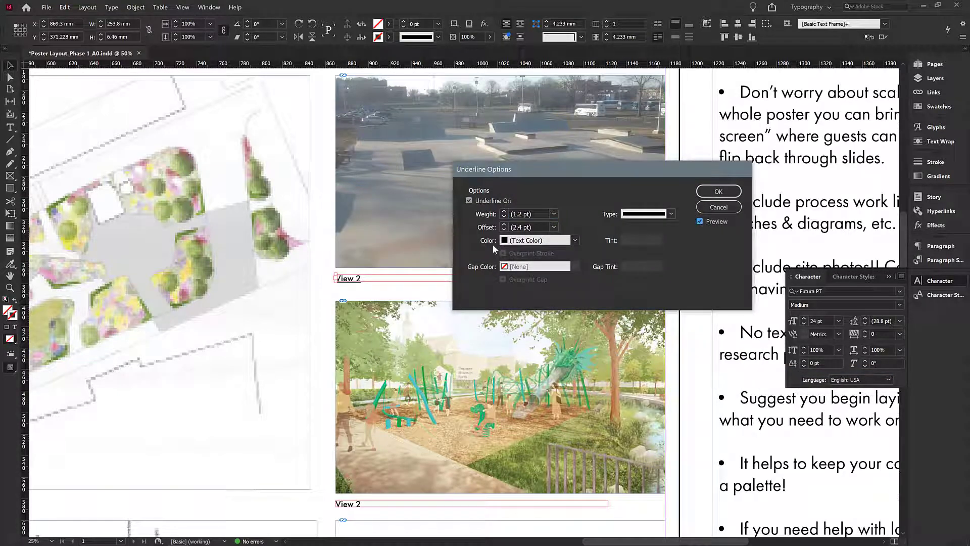
pyautogui.click(504, 212)
pyautogui.click(504, 212)
pyautogui.click(504, 212)
# - Try the Dotted line type on the caption's underline and return it to Solid
pyautogui.click(671, 214)
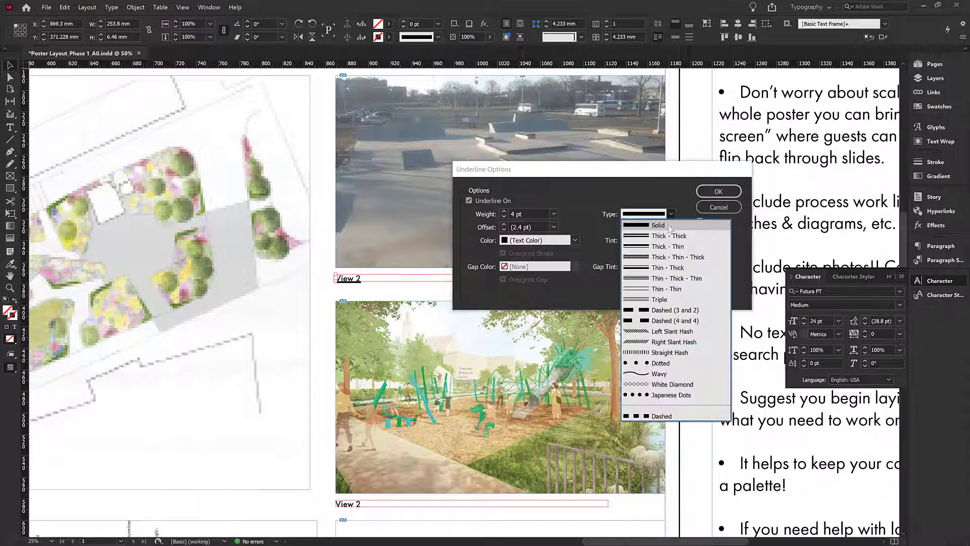
pyautogui.click(638, 365)
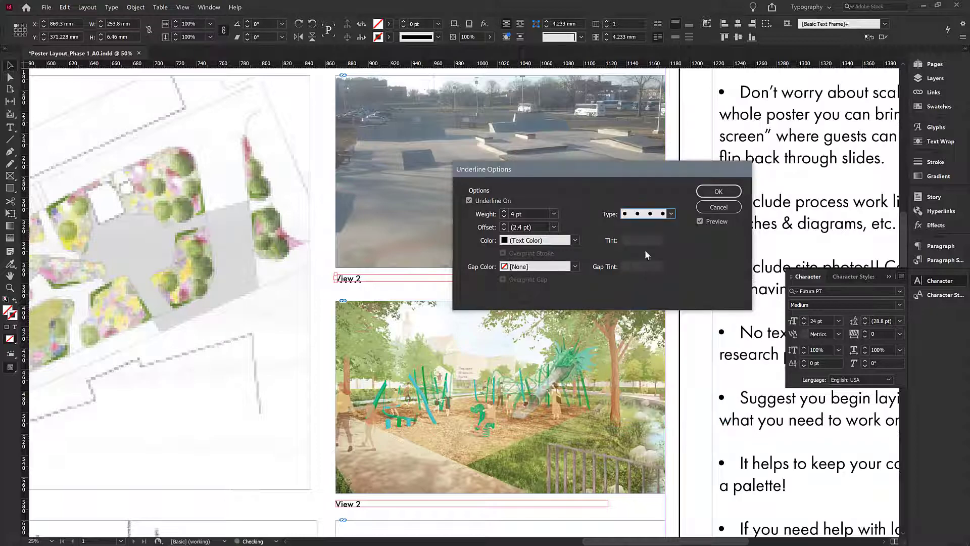
pyautogui.click(671, 214)
pyautogui.click(657, 225)
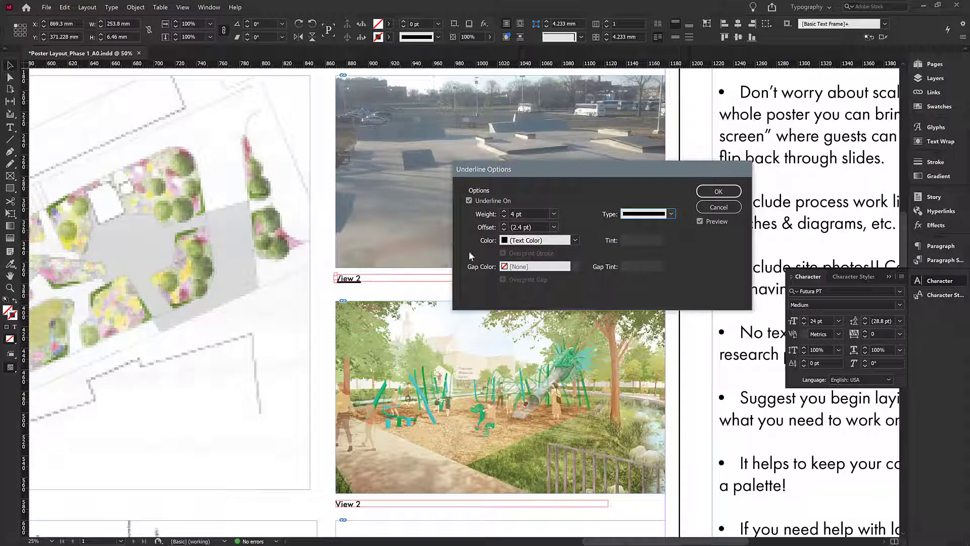
# - Set the caption's underline offset to 7 pt
pyautogui.click(504, 225)
pyautogui.click(506, 226)
pyautogui.click(504, 225)
# - Try the magenta C=0 M=100 Y=0 K=0 swatch with a 5 pt weight on the underline and restore the color to Text Color
pyautogui.click(574, 241)
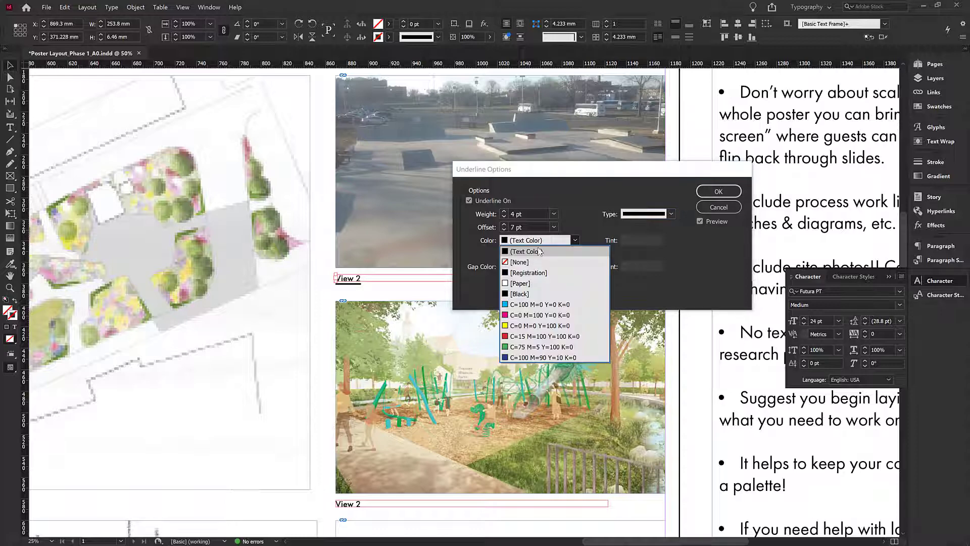
pyautogui.click(525, 318)
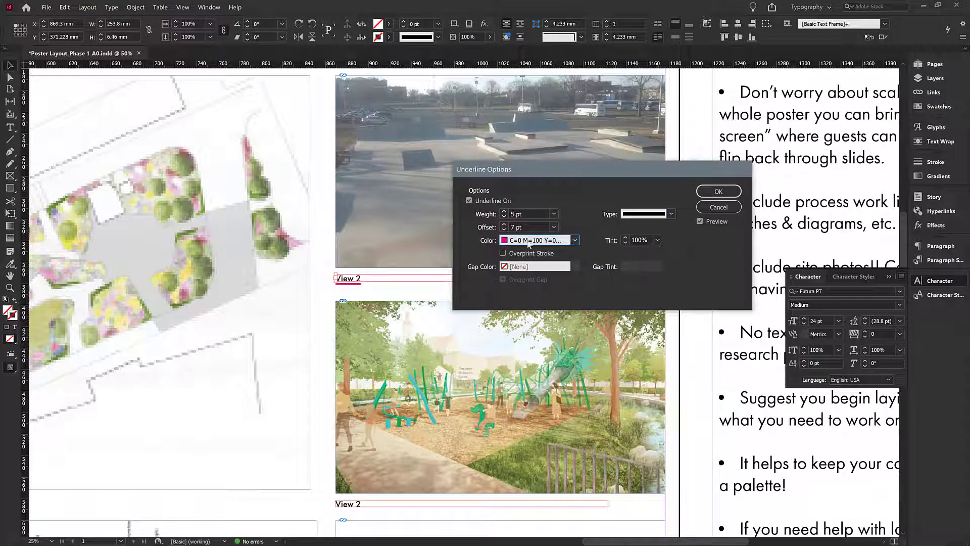
pyautogui.scroll(1, 540, 219)
pyautogui.click(575, 240)
pyautogui.click(555, 251)
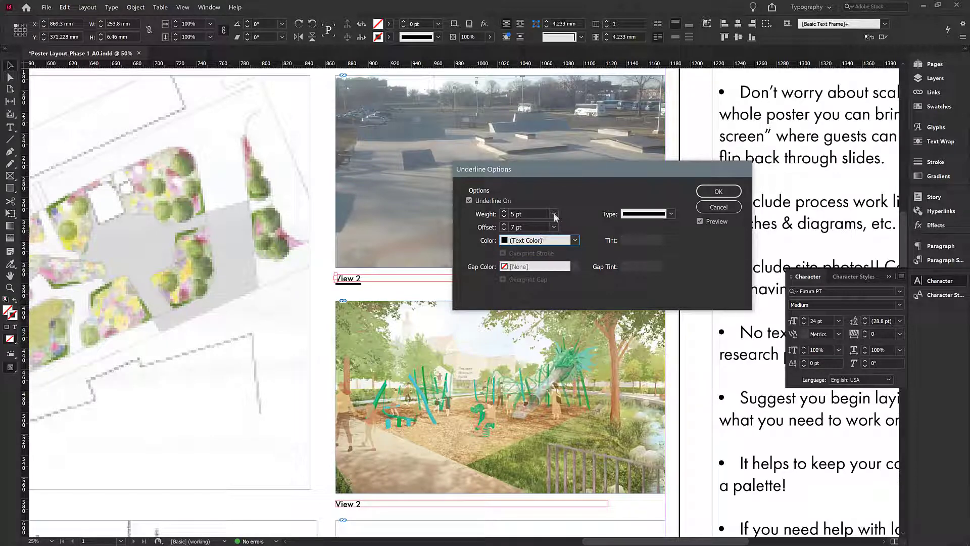
# - Reduce the caption's underline offset slightly, set its weight to 2 pt, and apply the underline options
pyautogui.moveTo(548, 217); pyautogui.dragTo(473, 225)
pyautogui.write('1')
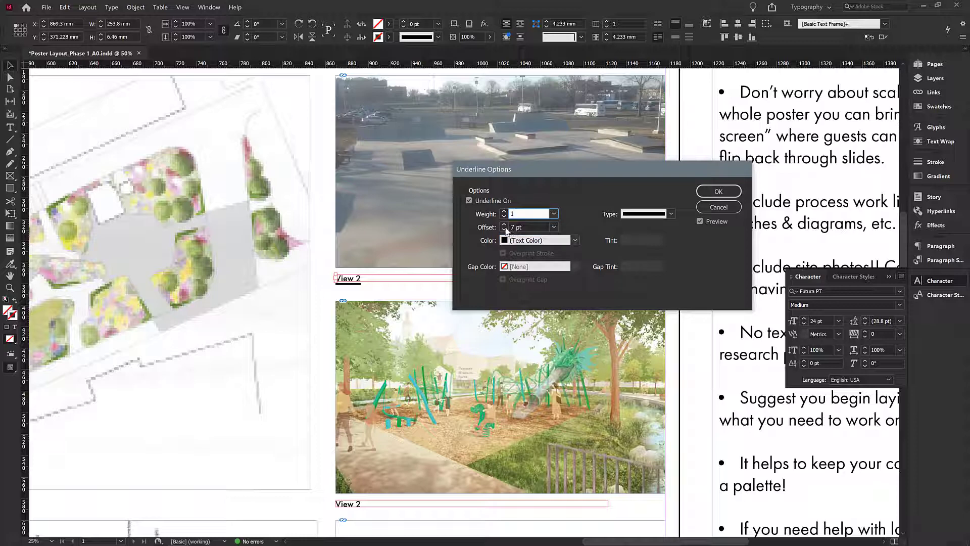
pyautogui.click(505, 229)
pyautogui.click(504, 229)
pyautogui.doubleClick(529, 212)
pyautogui.write('2')
pyautogui.click(719, 191)
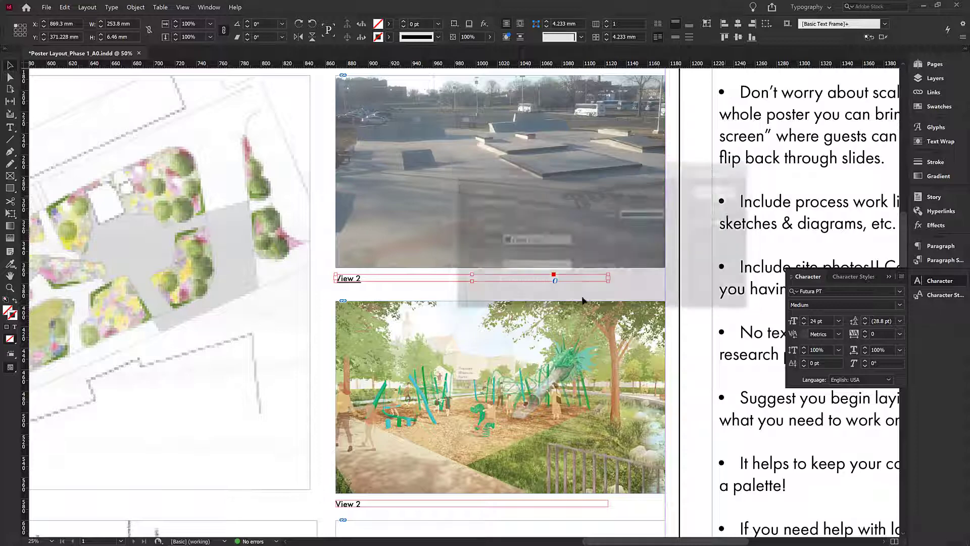
# - Clear the selection and switch to the preview screen mode to check the underlined caption without frame edges and guides
pyautogui.click(626, 293)
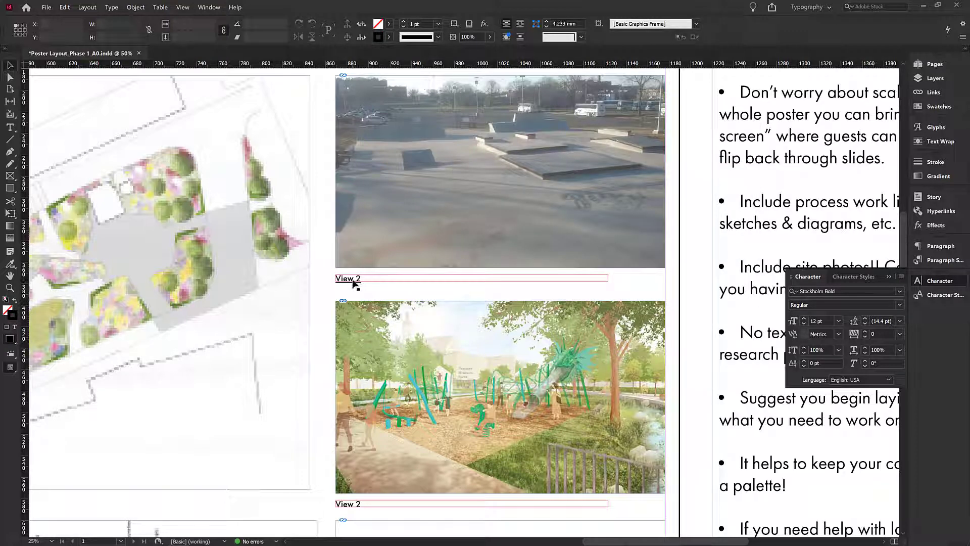
pyautogui.press('w')
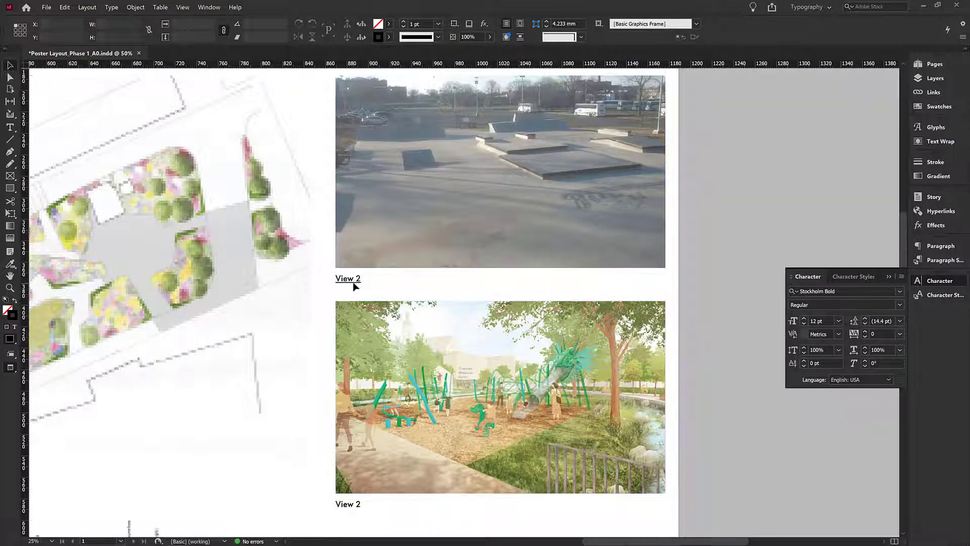